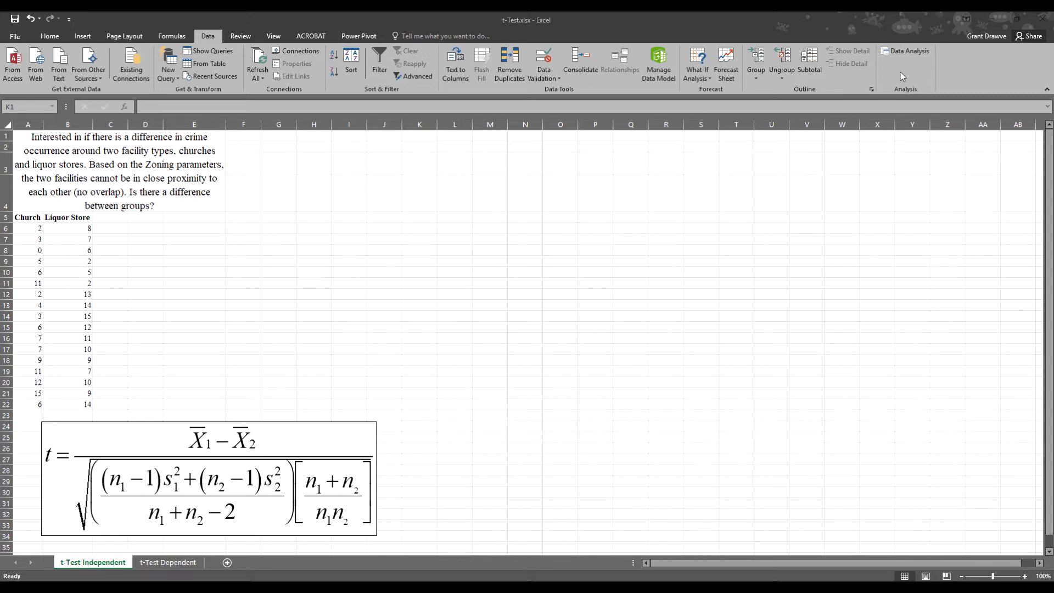
Step: Examine the Church and Liquor Store crime counts in rows 6 to 22 of the t-Test Independent sheet
{"action": "left_click", "coordinate": [50, 39]}
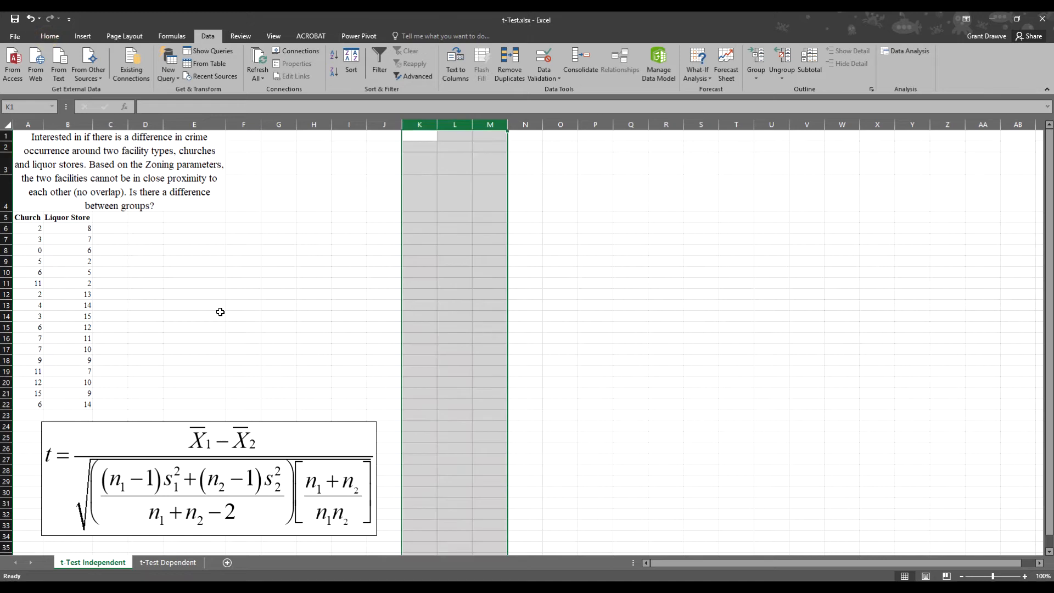
{"action": "left_click", "coordinate": [50, 36]}
{"action": "left_click", "coordinate": [207, 255]}
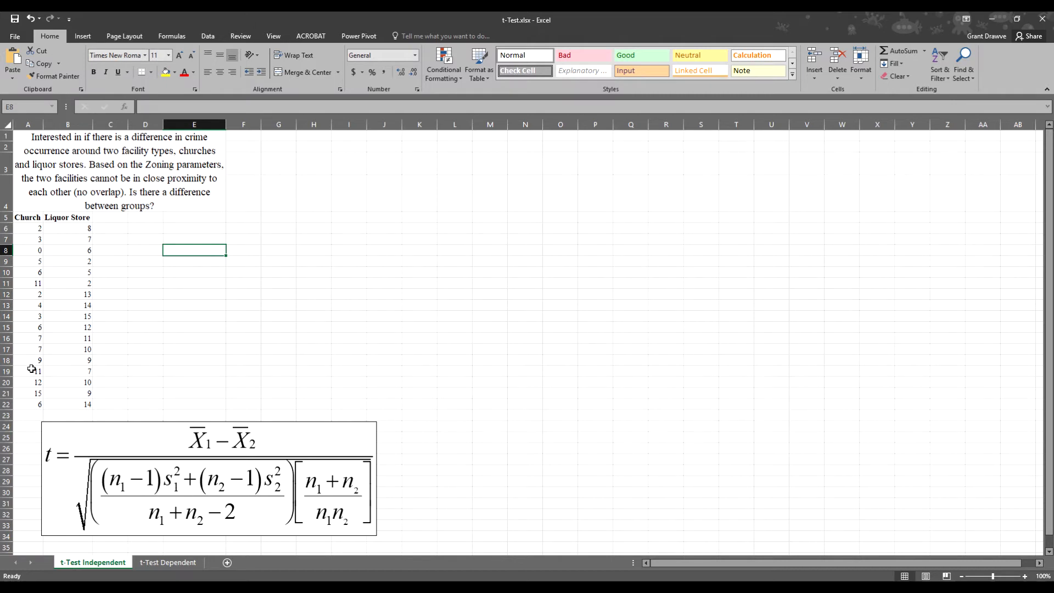
{"action": "left_click", "coordinate": [34, 228]}
{"action": "left_click_drag", "start_coordinate": [34, 229], "coordinate": [34, 404]}
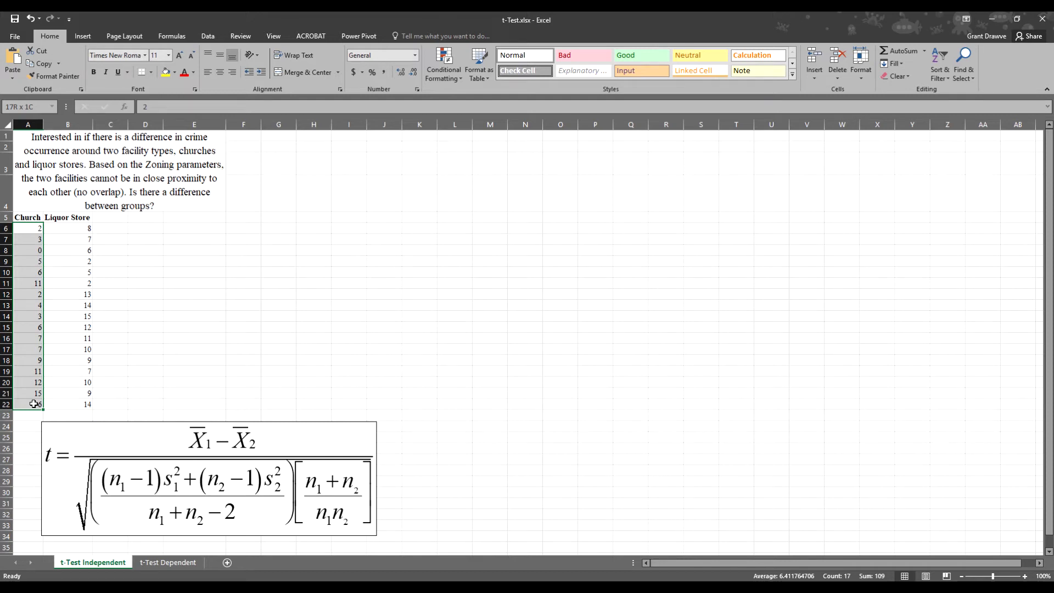
{"action": "left_click_drag", "start_coordinate": [34, 404], "coordinate": [34, 404]}
{"action": "left_click", "coordinate": [6, 228]}
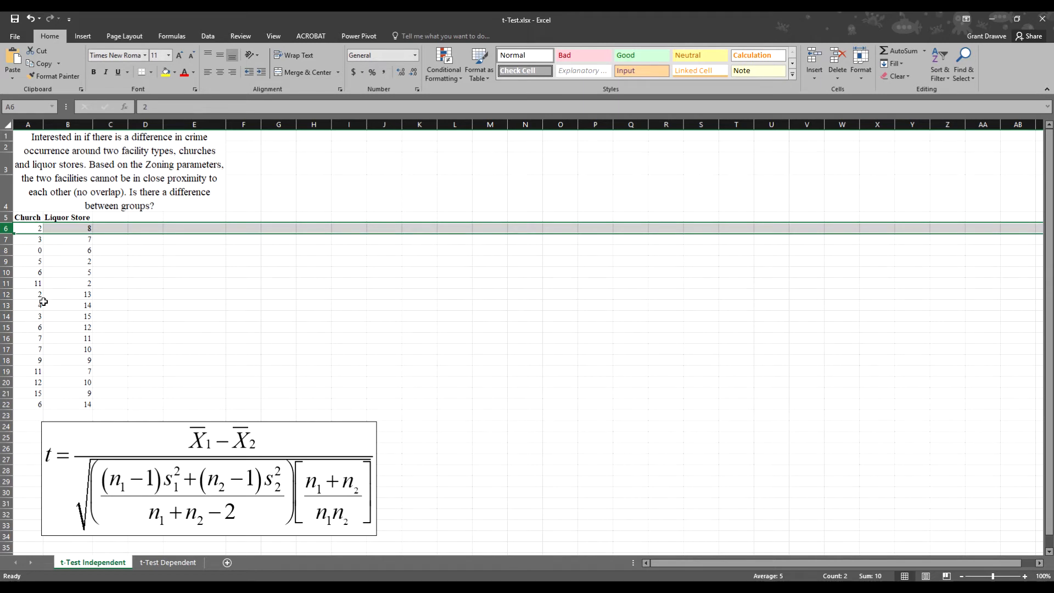
{"action": "left_click", "coordinate": [29, 227]}
{"action": "left_click", "coordinate": [31, 405]}
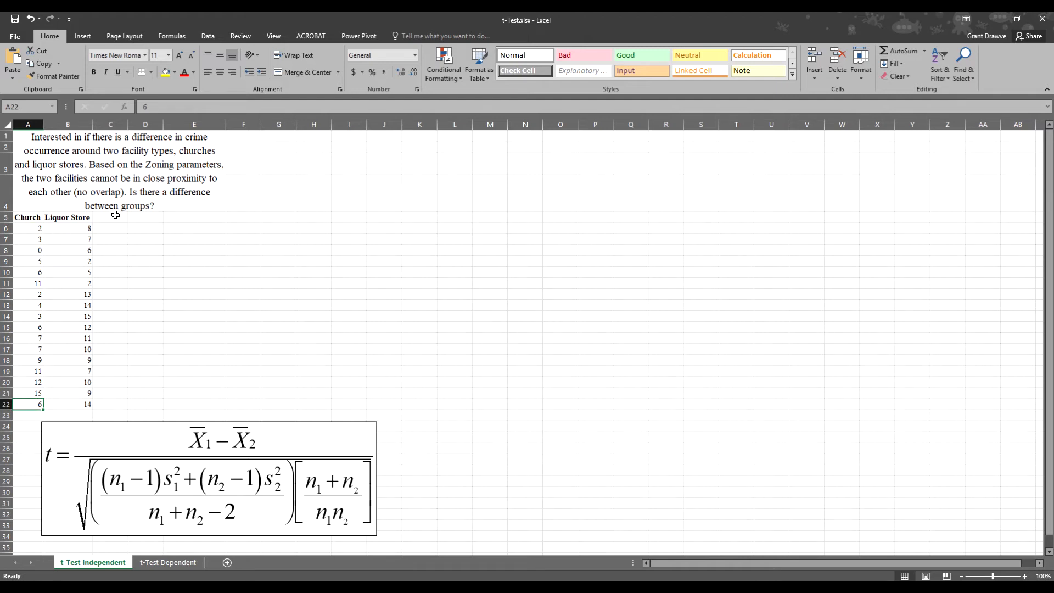
{"action": "left_click", "coordinate": [34, 217]}
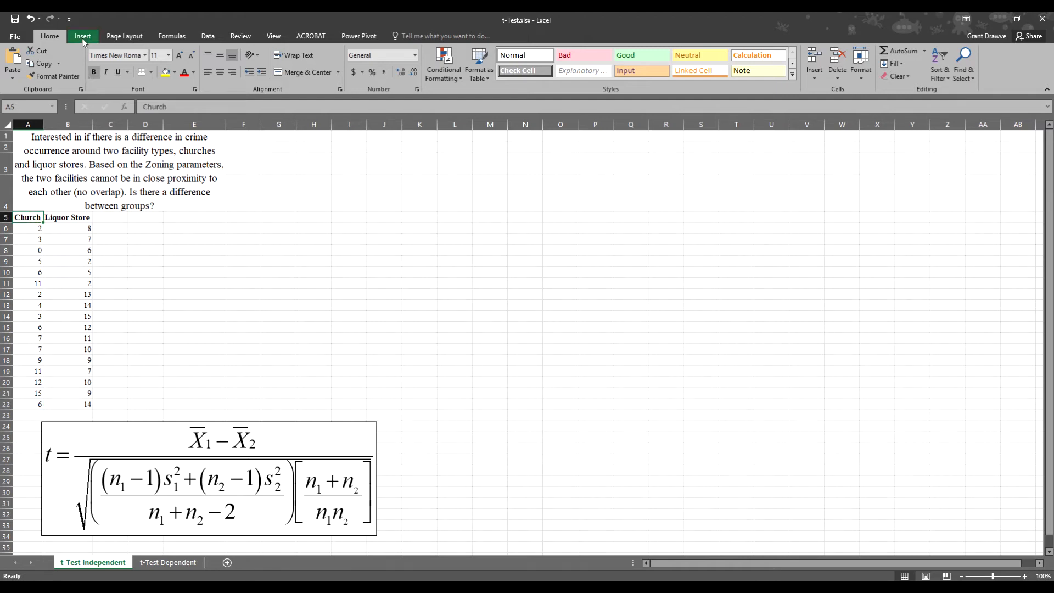
Step: Start the t-Test: Two-Sample Assuming Equal Variances tool from the Data Analysis tools
{"action": "left_click", "coordinate": [207, 36]}
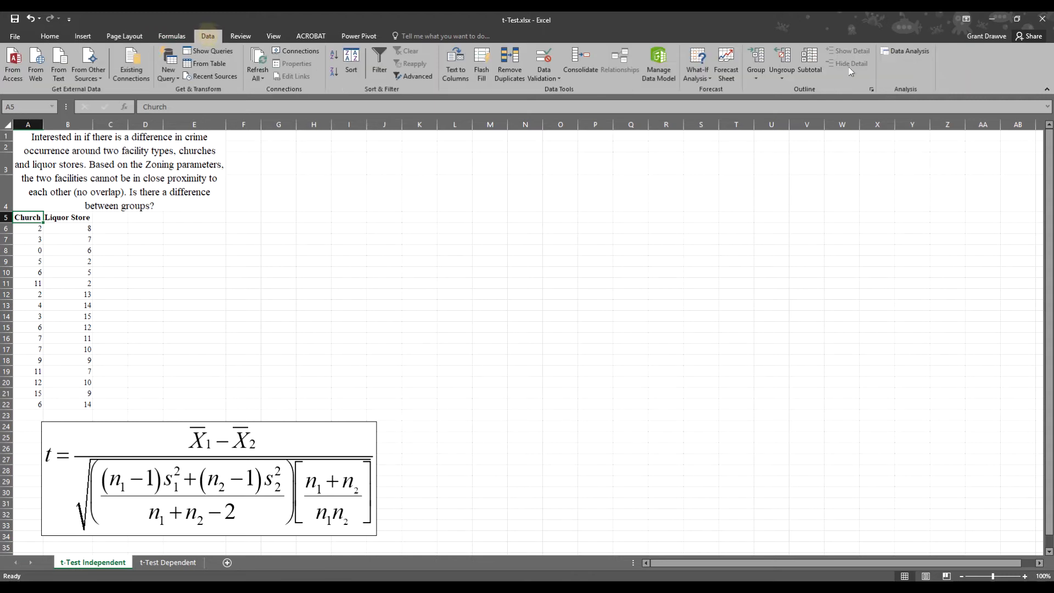
{"action": "left_click", "coordinate": [912, 51]}
{"action": "scroll", "coordinate": [582, 256], "scroll_direction": "down", "scroll_amount": 1}
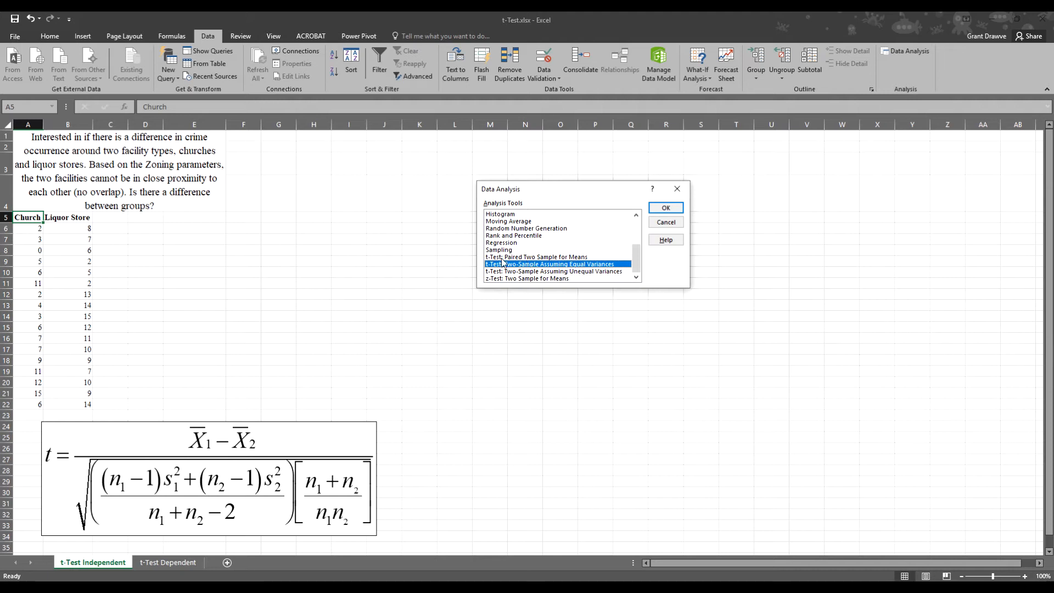
{"action": "left_click", "coordinate": [519, 257]}
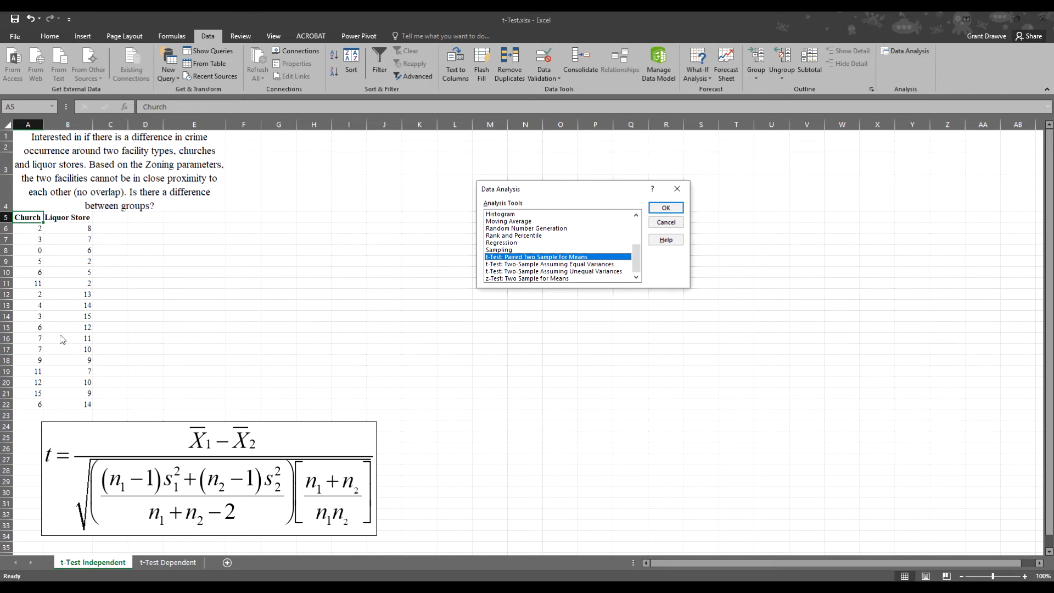
{"action": "key", "text": "Down"}
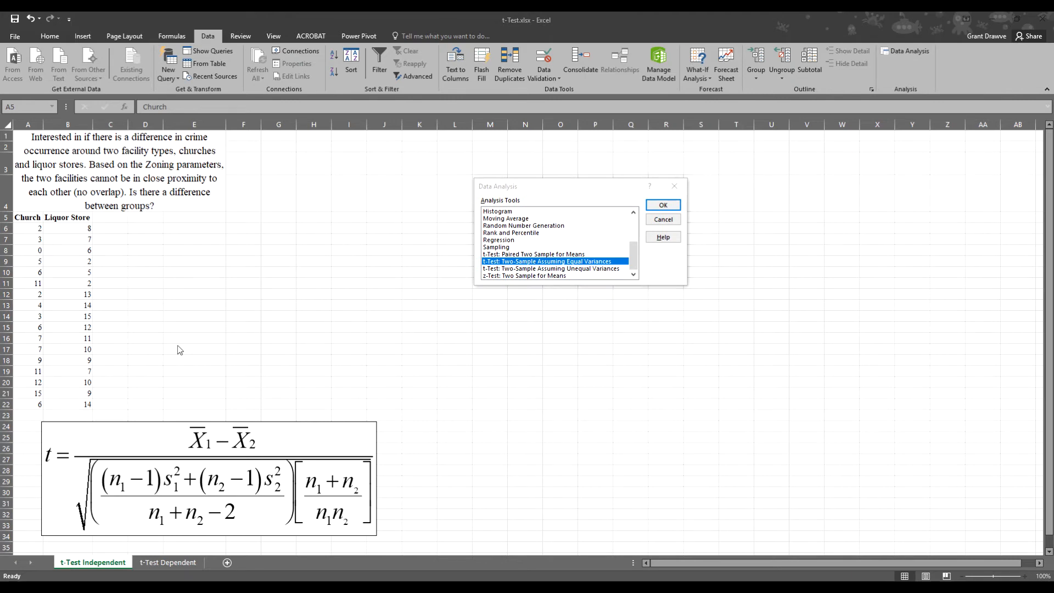
{"action": "left_click", "coordinate": [663, 206]}
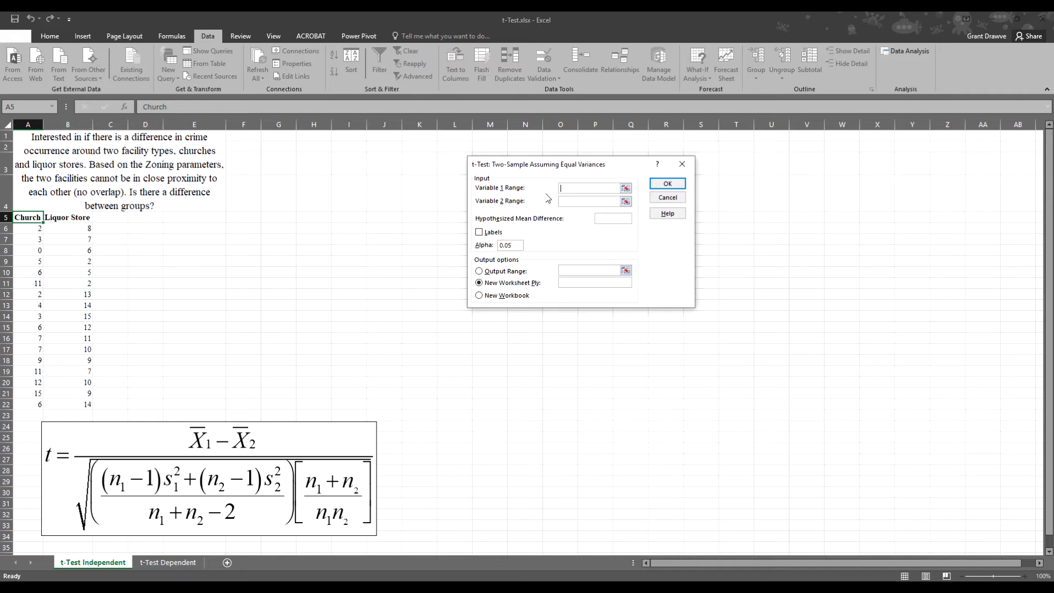
Step: Set the Variable 1 Range to the Church data A5:A22 and the Variable 2 Range to the Liquor Store data B5:B22
{"action": "left_click_drag", "start_coordinate": [36, 217], "coordinate": [34, 406]}
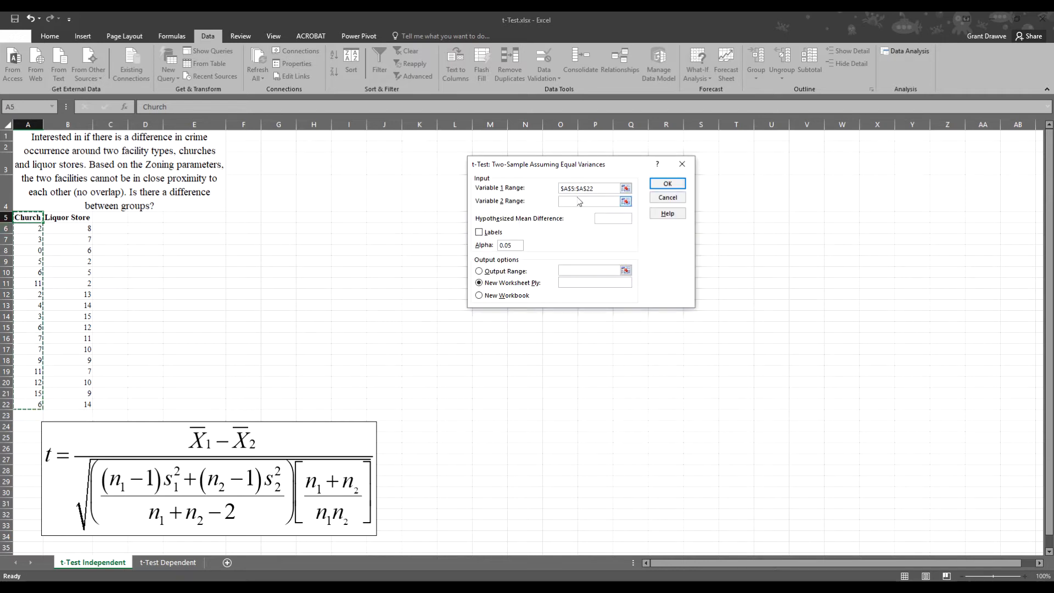
{"action": "left_click", "coordinate": [579, 202]}
{"action": "left_click", "coordinate": [83, 218]}
{"action": "left_click_drag", "start_coordinate": [83, 217], "coordinate": [75, 406]}
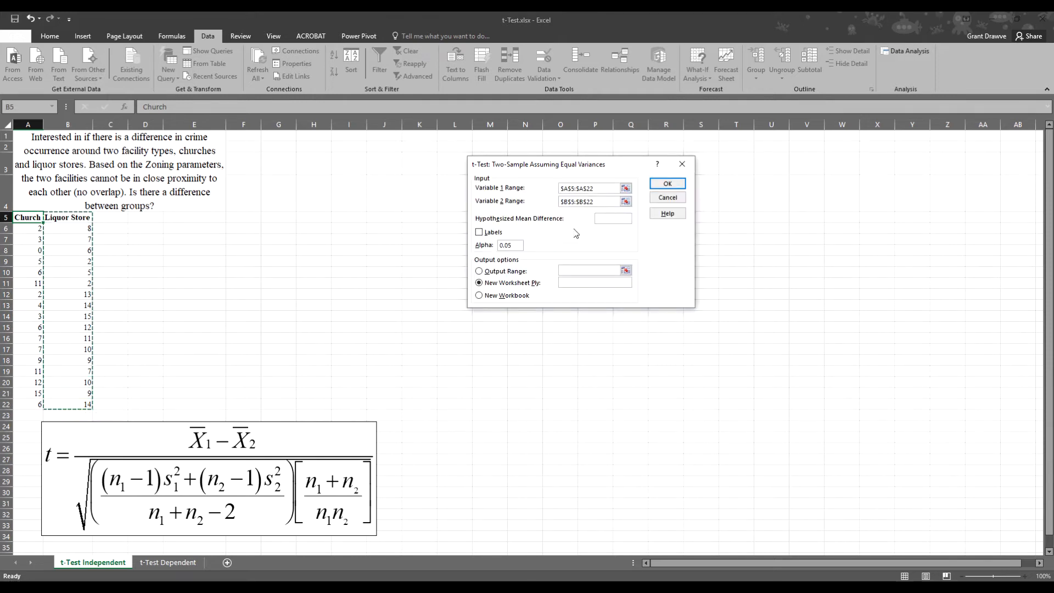
Step: Set the hypothesized mean difference to 0 and mark the ranges as including labels
{"action": "left_click", "coordinate": [612, 216]}
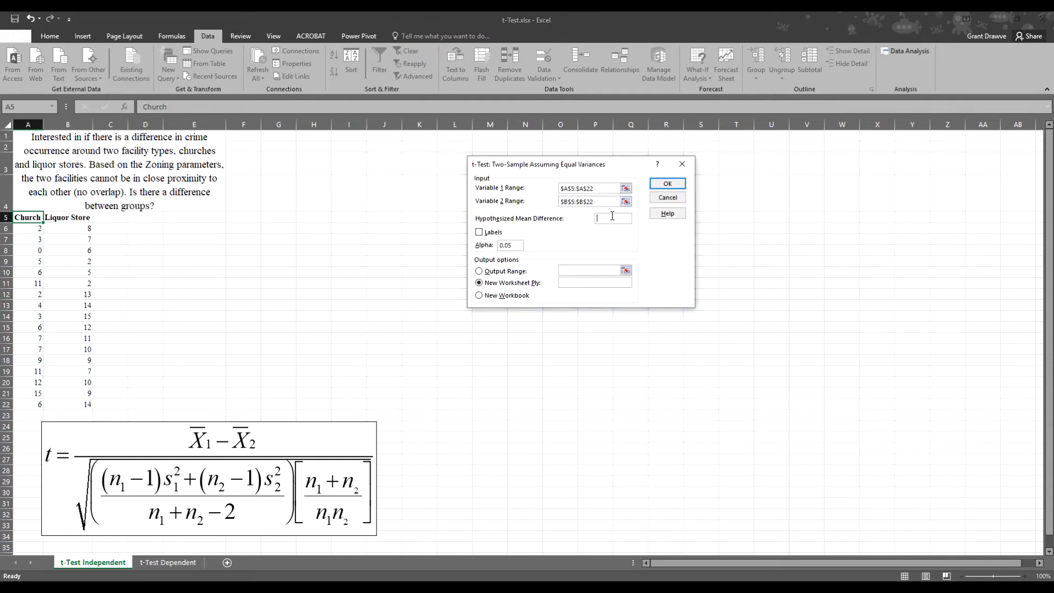
{"action": "type", "text": "0"}
{"action": "left_click", "coordinate": [491, 236]}
Step: Run the t-test with its output placed at K5 on the same sheet, and widen result columns K to M
{"action": "left_click", "coordinate": [497, 271]}
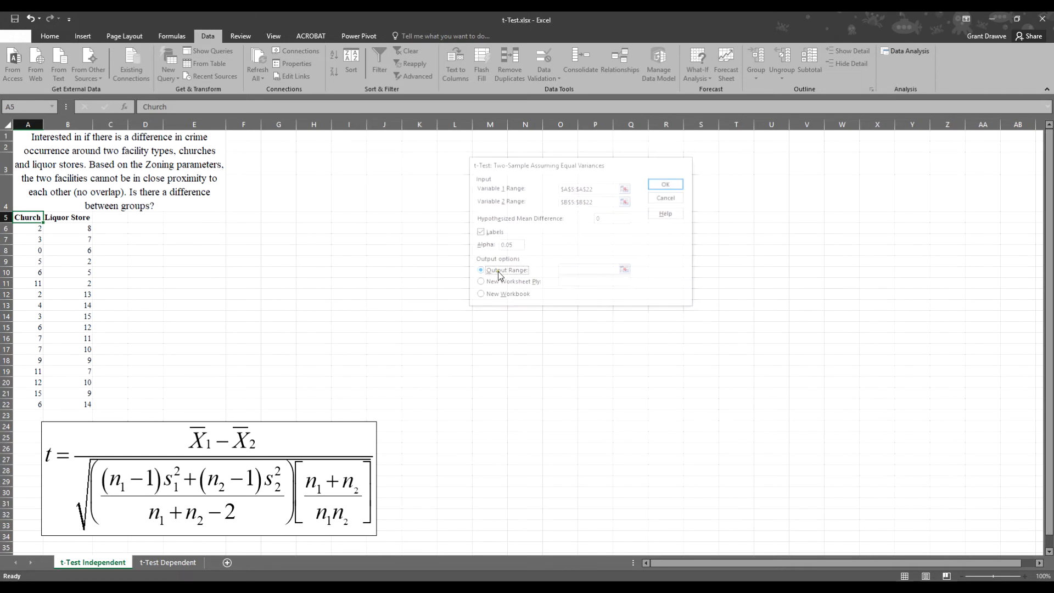
{"action": "left_click", "coordinate": [574, 267]}
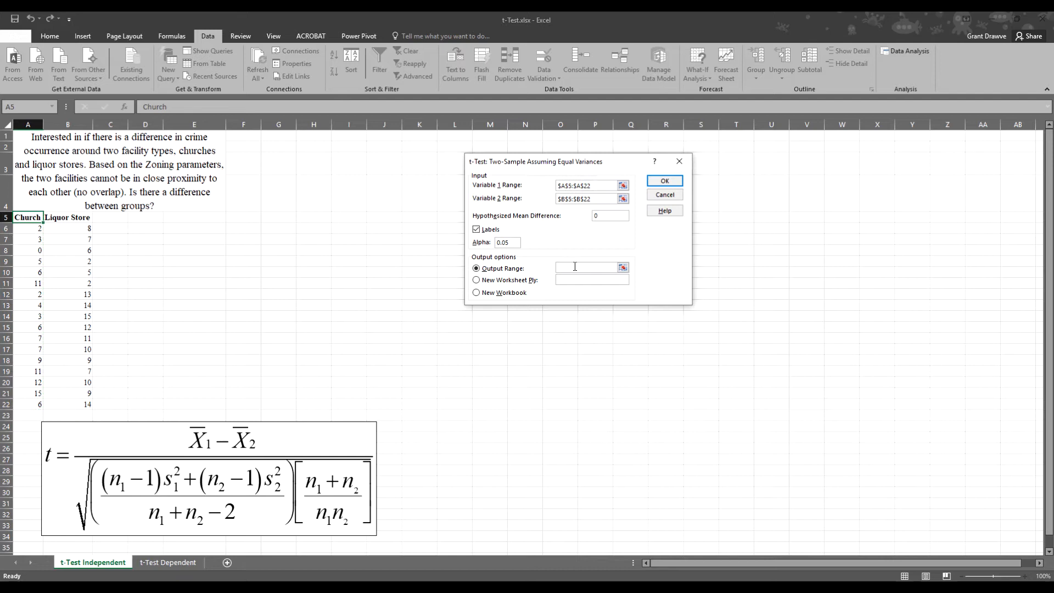
{"action": "left_click", "coordinate": [430, 217]}
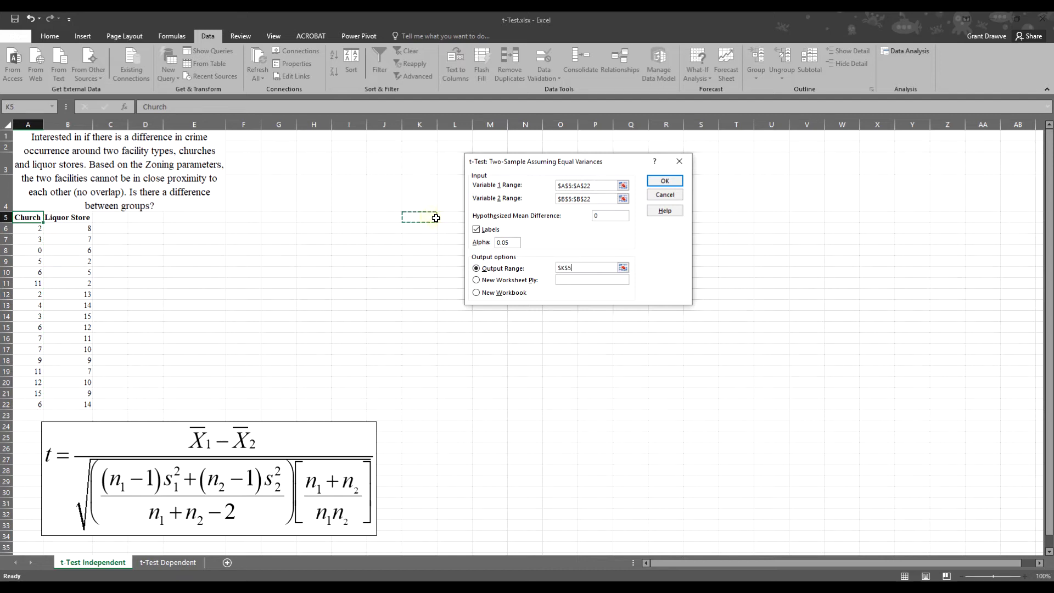
{"action": "left_click", "coordinate": [664, 181]}
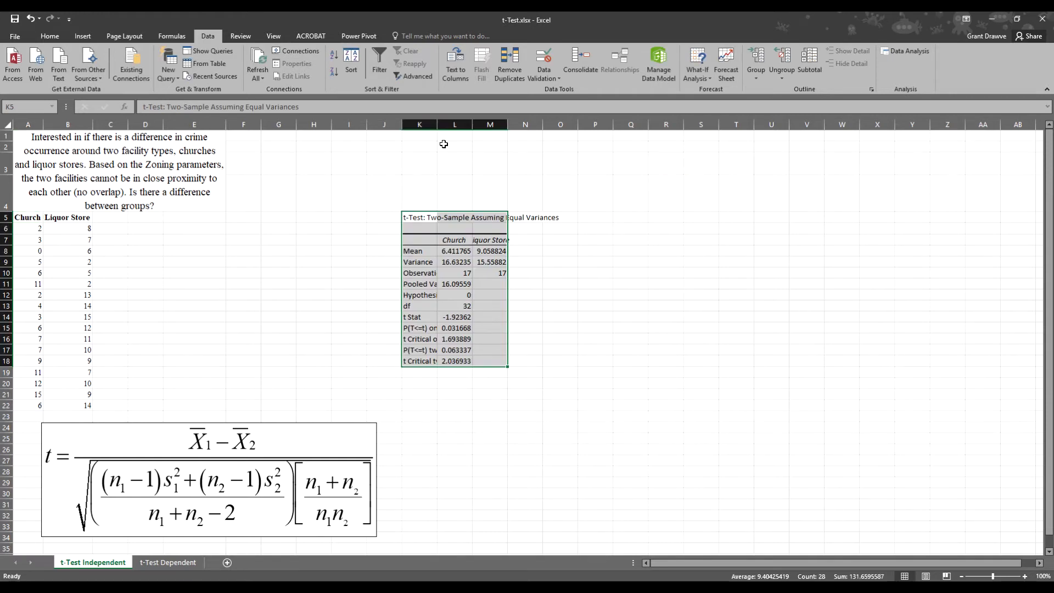
{"action": "left_click_drag", "start_coordinate": [438, 125], "coordinate": [580, 125]}
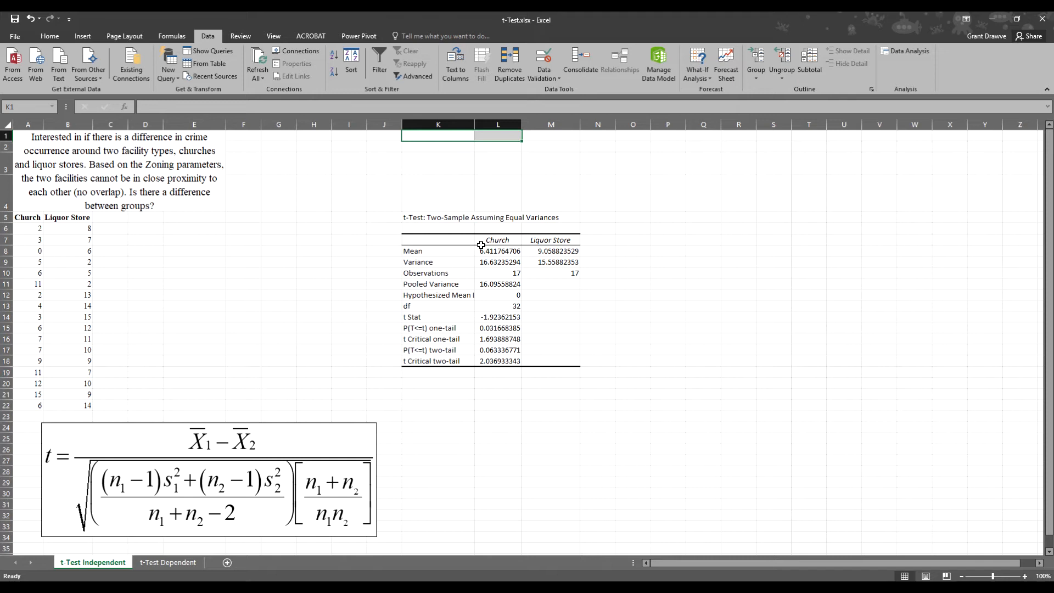
Step: Review the Church data and the t-test results, checking the t Stat against the two-tail critical value
{"action": "left_click_drag", "start_coordinate": [37, 224], "coordinate": [37, 406]}
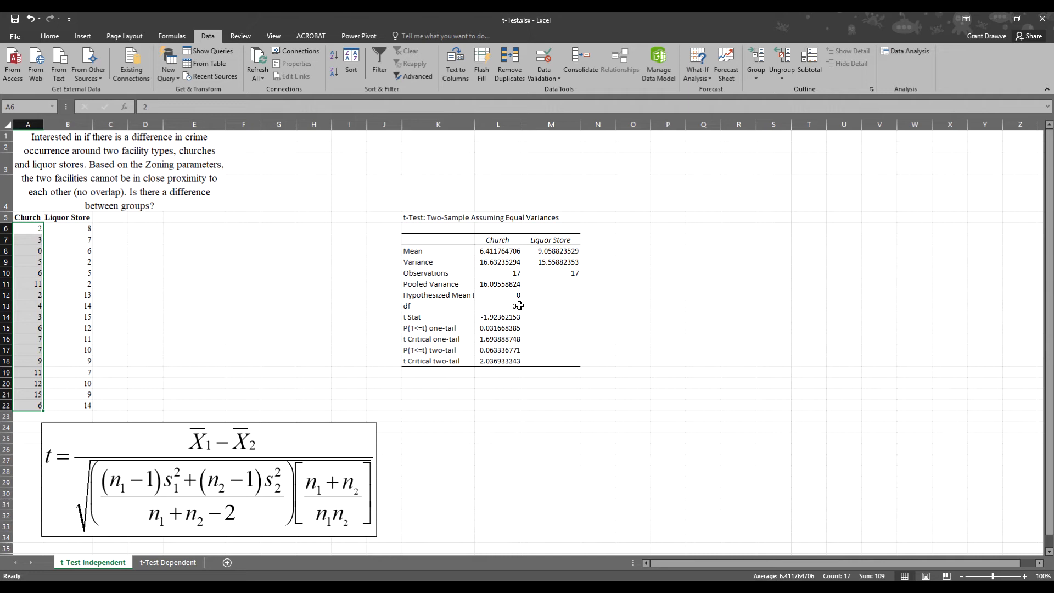
{"action": "left_click", "coordinate": [487, 318]}
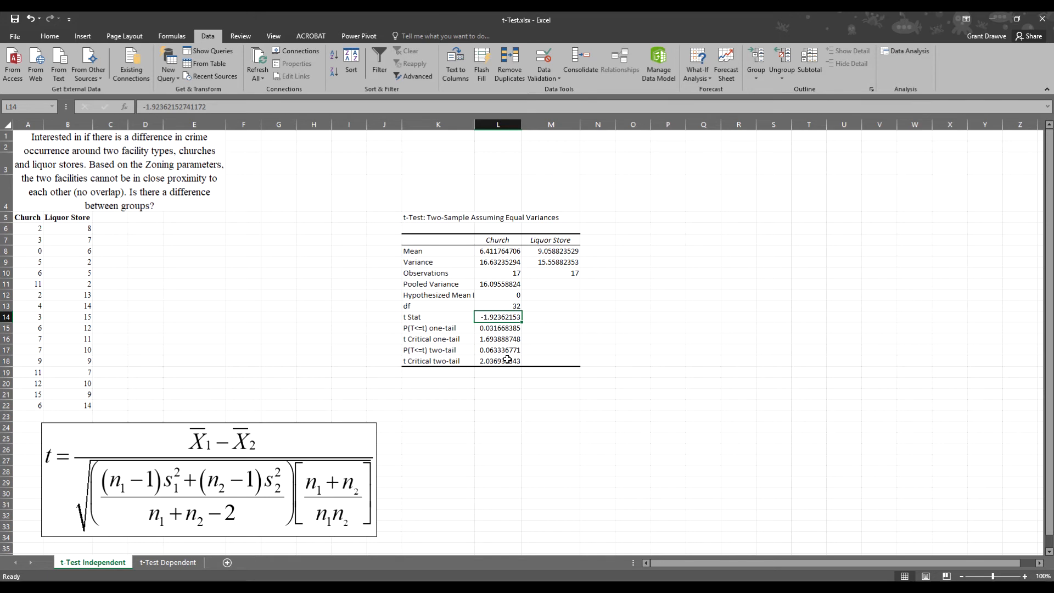
{"action": "left_click", "coordinate": [488, 360]}
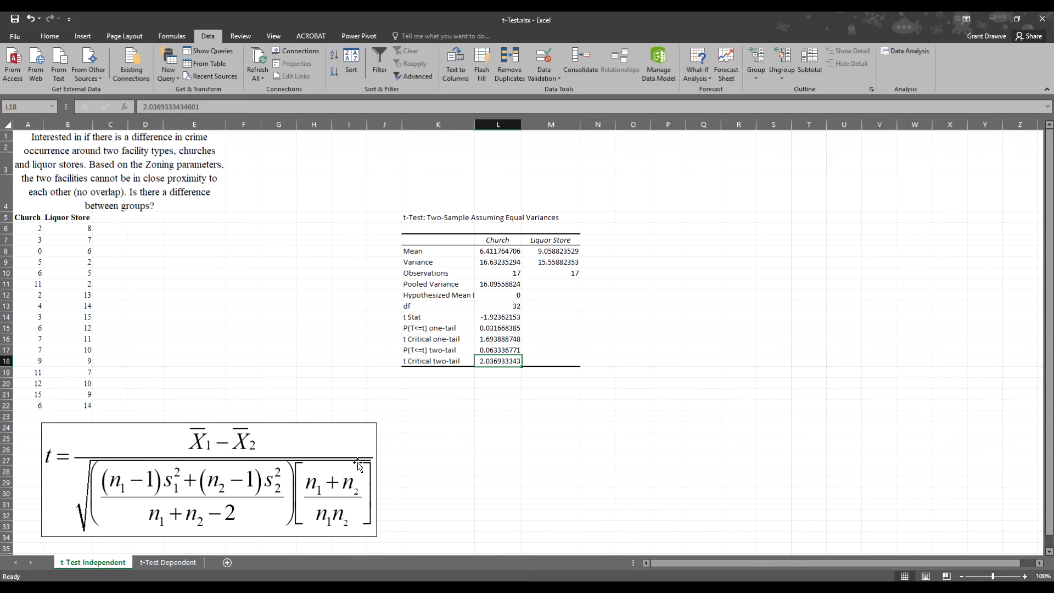
Step: Switch to t-table.pdf in Adobe Acrobat, look up the two-tailed 0.05 critical value for 30 degrees of freedom, and return to Excel
{"action": "left_click", "coordinate": [312, 586]}
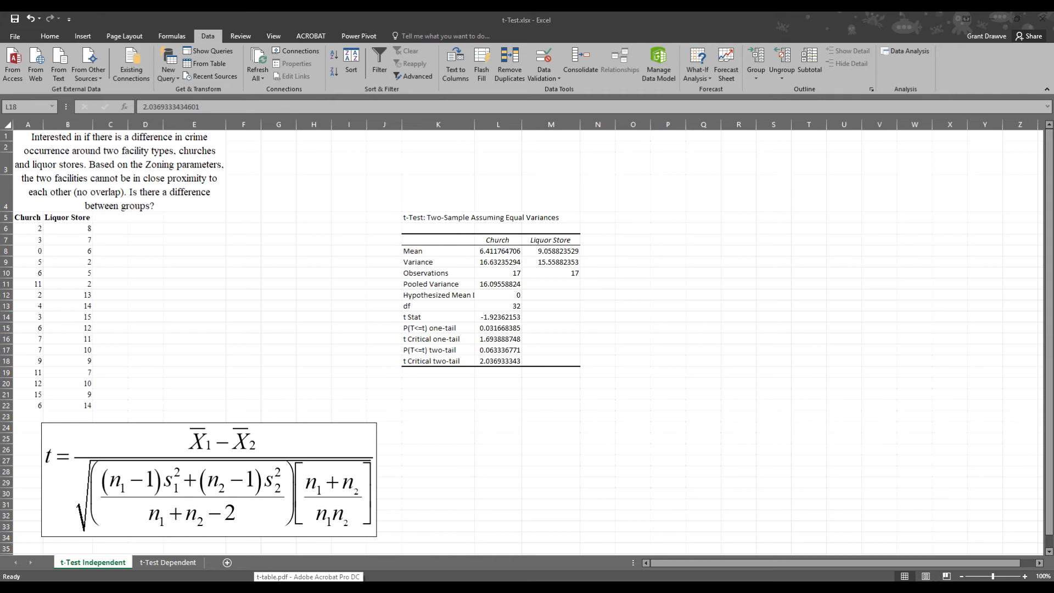
{"action": "left_click", "coordinate": [308, 583]}
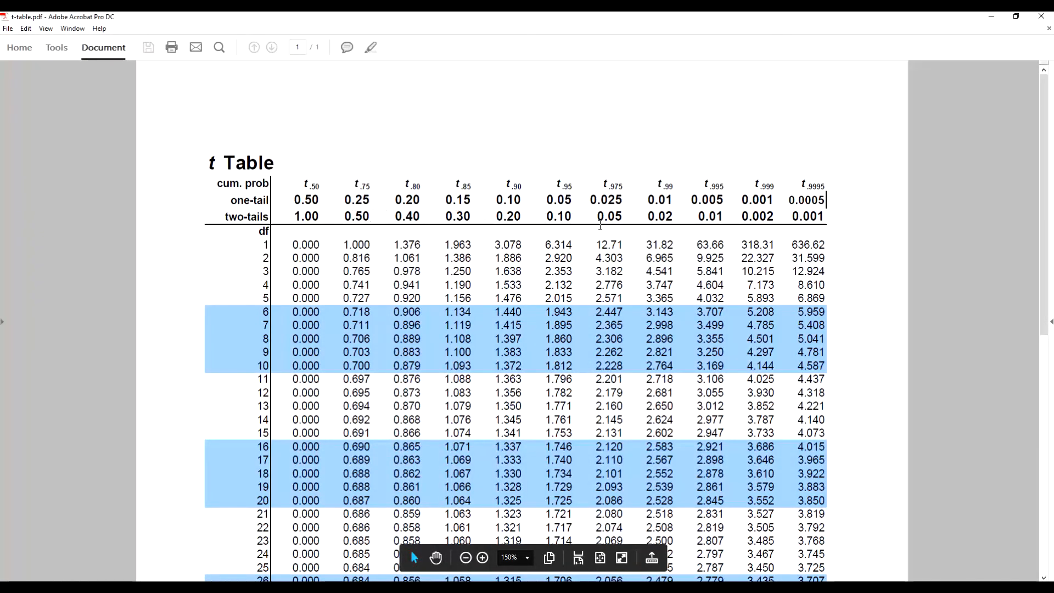
{"action": "scroll", "coordinate": [609, 236], "scroll_direction": "down", "scroll_amount": 2}
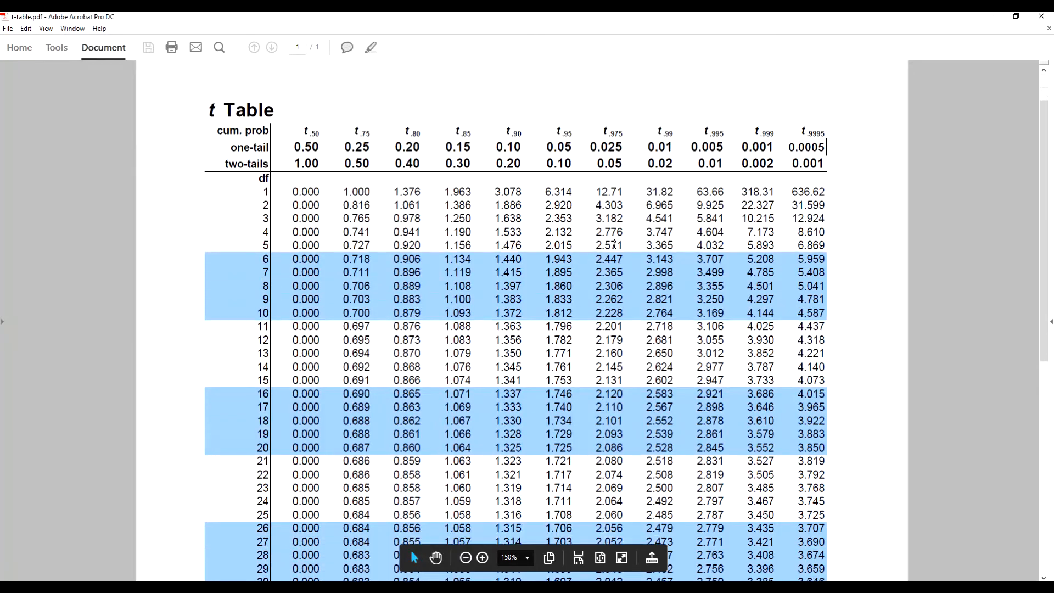
{"action": "scroll", "coordinate": [614, 244], "scroll_direction": "down", "scroll_amount": 3}
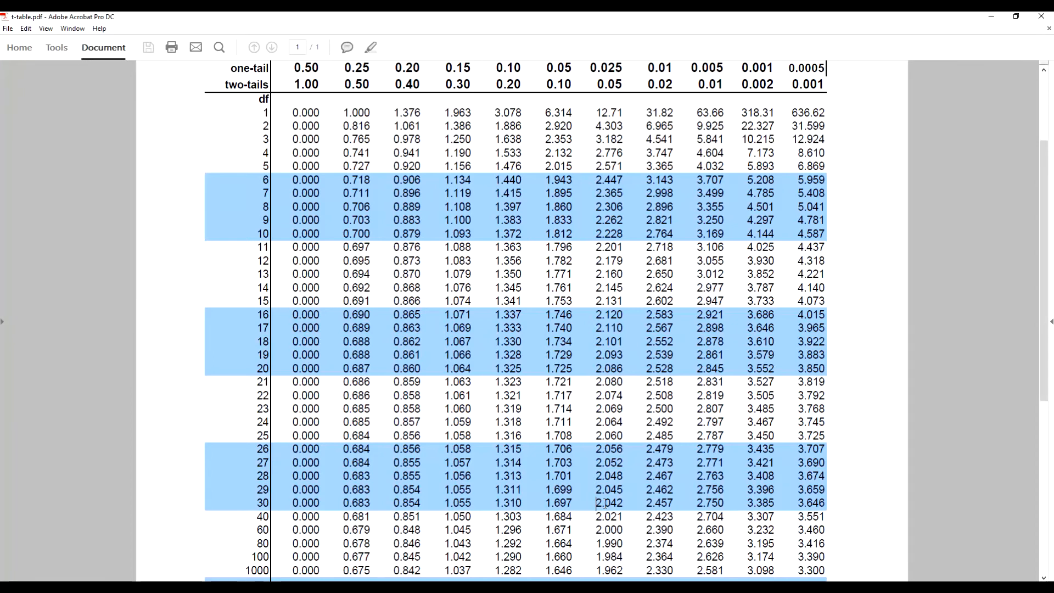
{"action": "left_click_drag", "start_coordinate": [595, 502], "coordinate": [626, 503]}
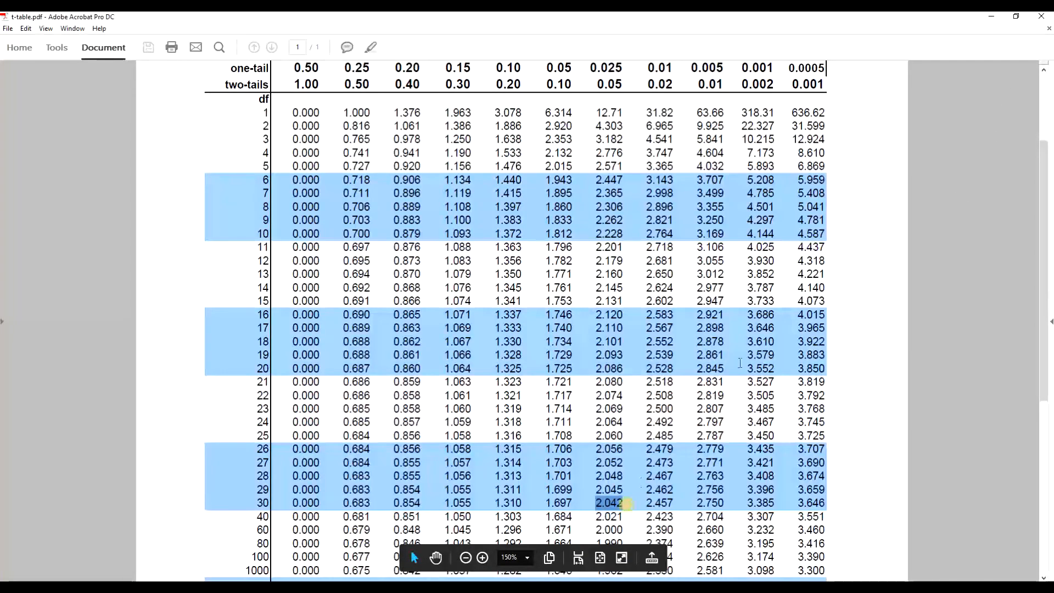
{"action": "left_click", "coordinate": [997, 21]}
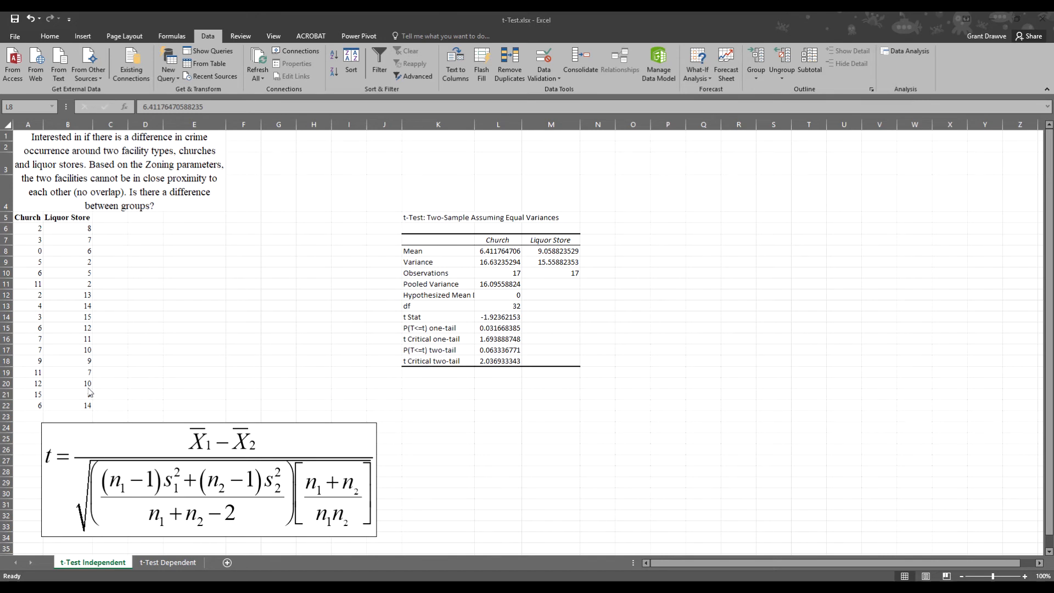
Step: Go to the t-Test Dependent sheet and examine the students' Before Workshop and After Workshop counts
{"action": "left_click", "coordinate": [92, 563]}
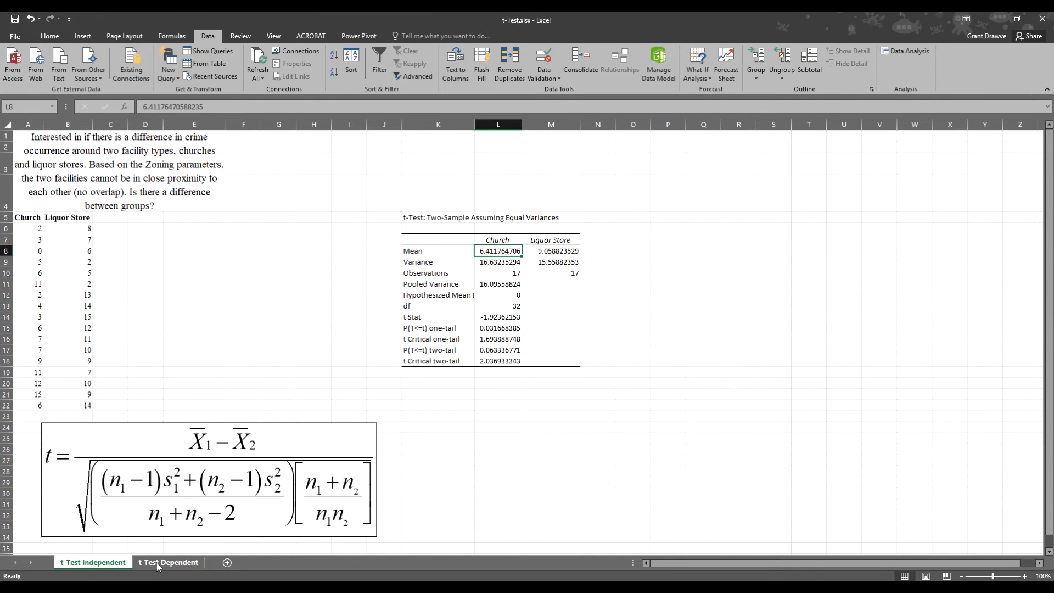
{"action": "left_click", "coordinate": [156, 562]}
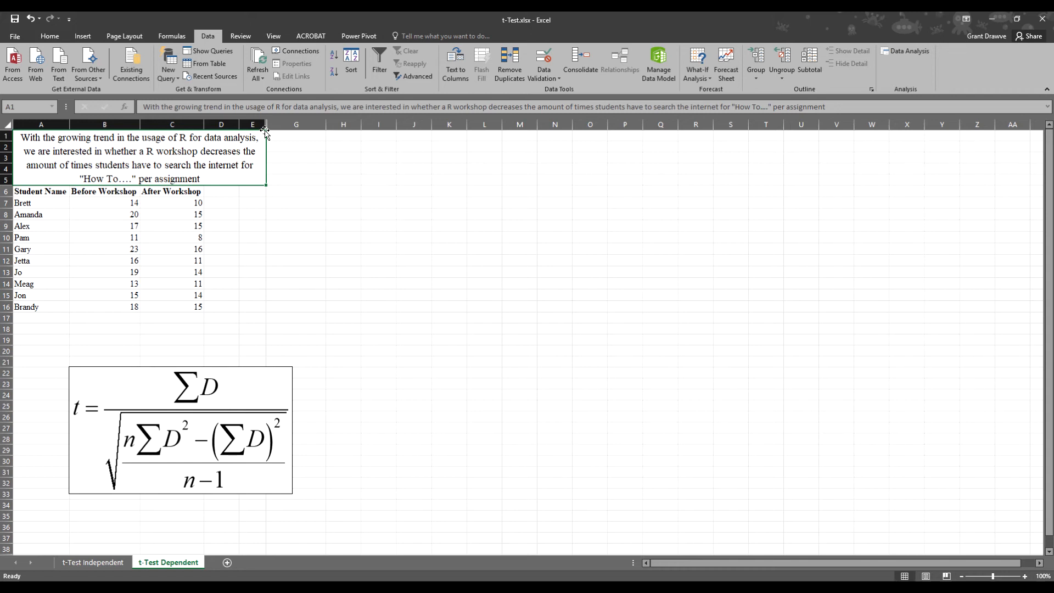
{"action": "left_click_drag", "start_coordinate": [32, 205], "coordinate": [29, 306]}
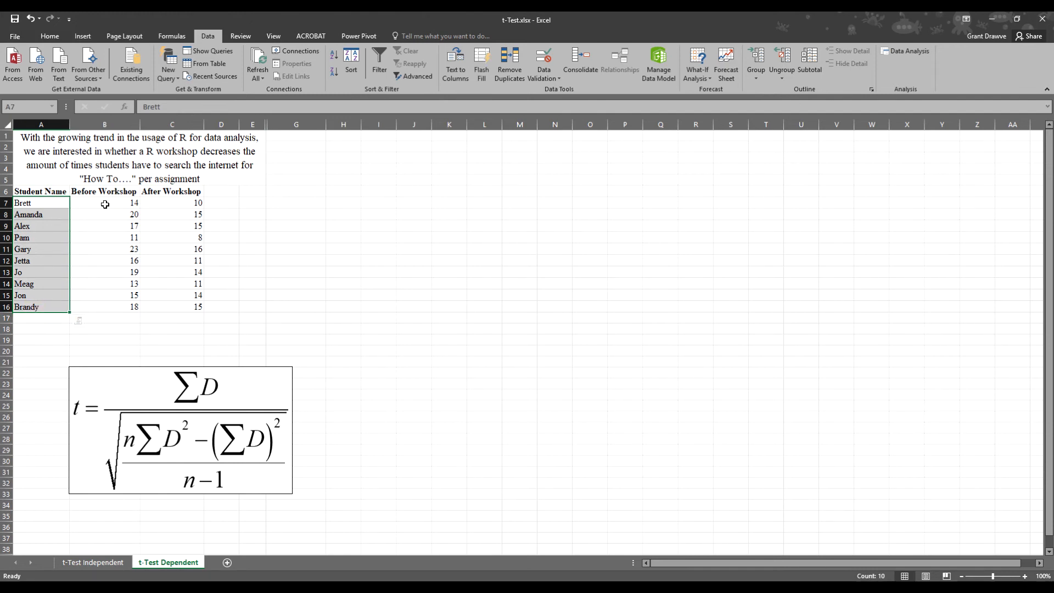
{"action": "left_click_drag", "start_coordinate": [105, 204], "coordinate": [105, 305]}
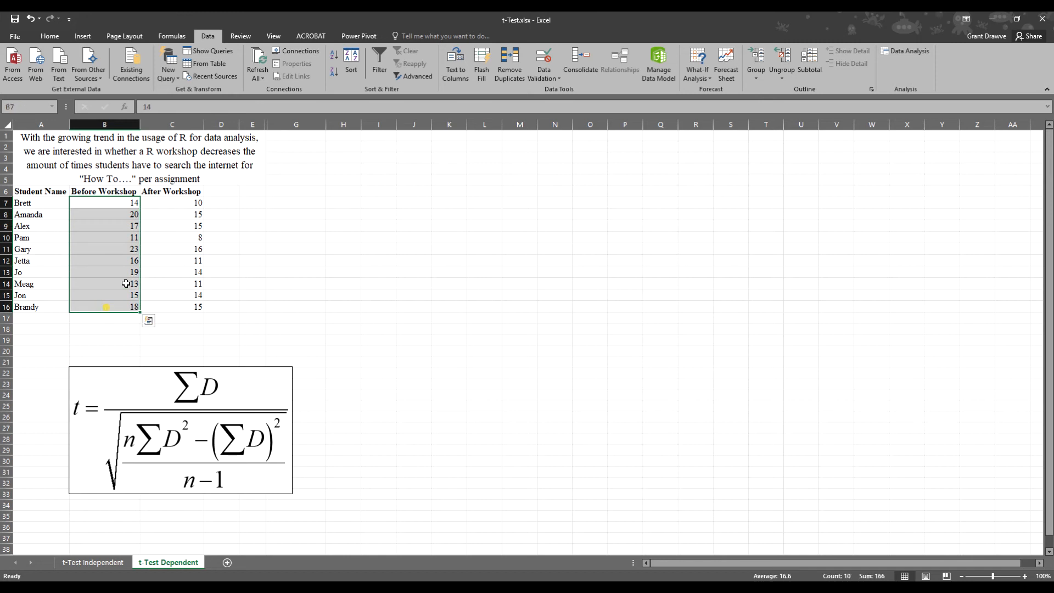
{"action": "left_click_drag", "start_coordinate": [186, 202], "coordinate": [191, 305]}
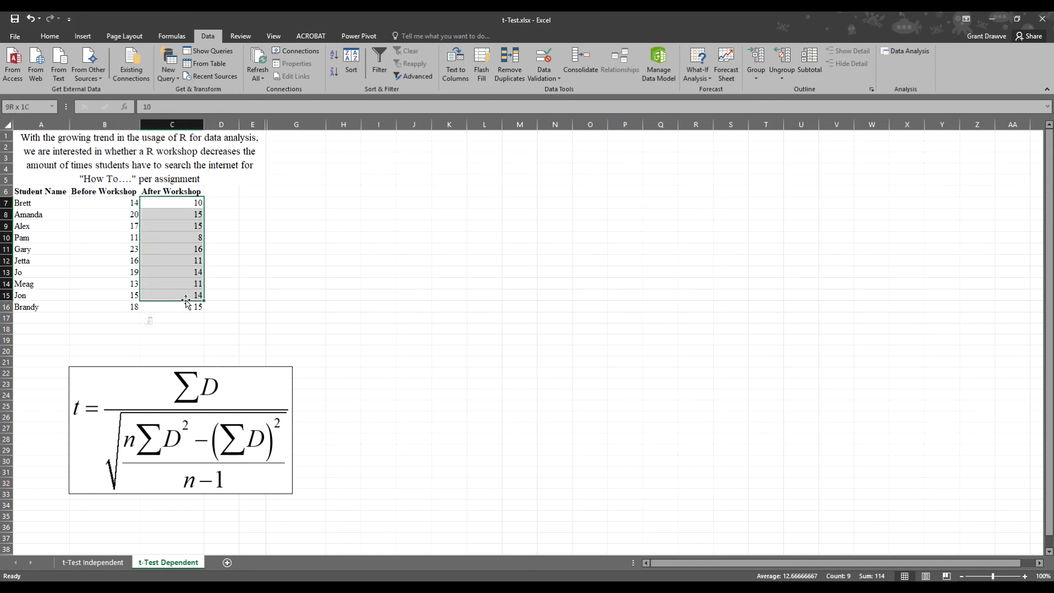
{"action": "left_click", "coordinate": [109, 207]}
{"action": "left_click", "coordinate": [174, 205]}
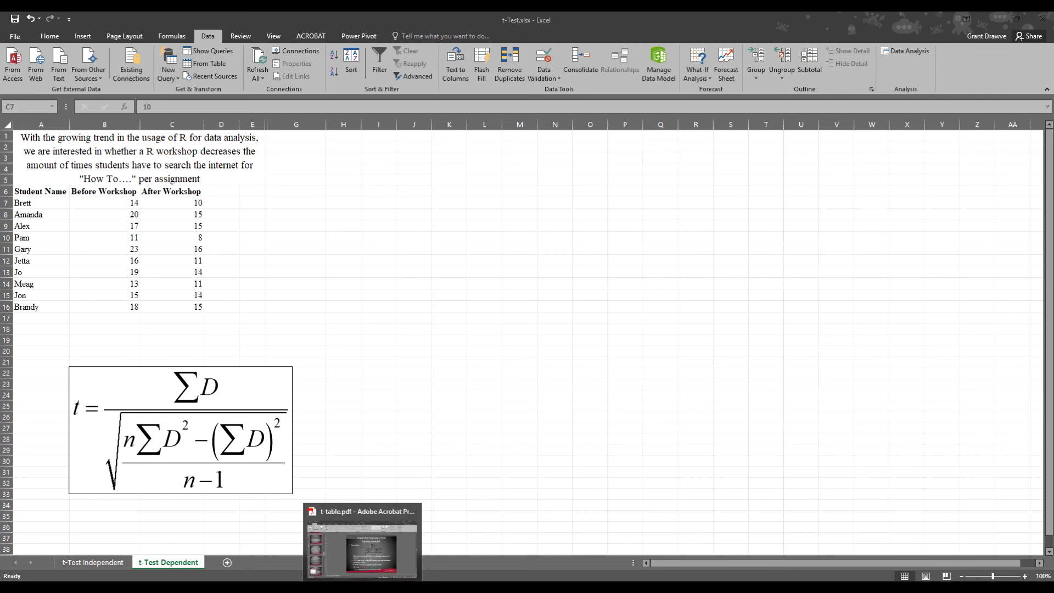
Step: Switch to t-table.pdf in Adobe Acrobat, look up the one-tailed 0.05 critical value for 9 degrees of freedom, and return to Excel
{"action": "left_click", "coordinate": [308, 543]}
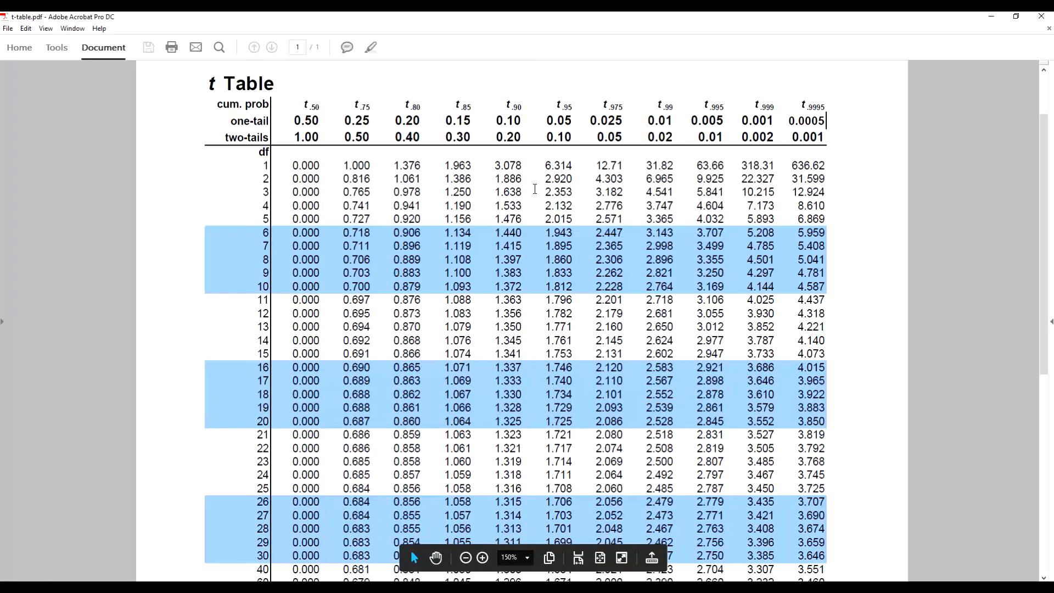
{"action": "double_click", "coordinate": [553, 122]}
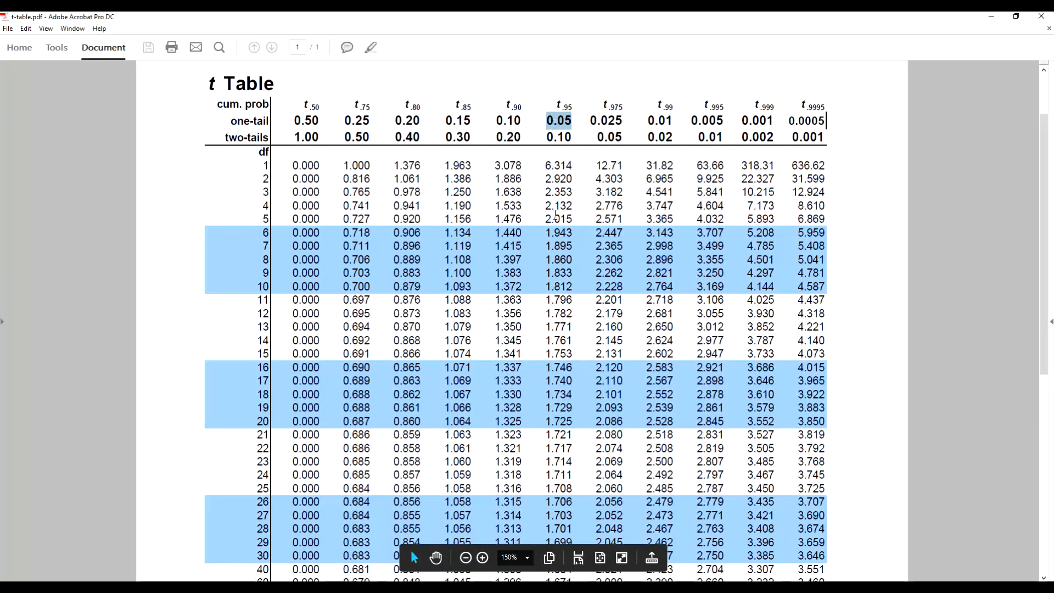
{"action": "double_click", "coordinate": [567, 273]}
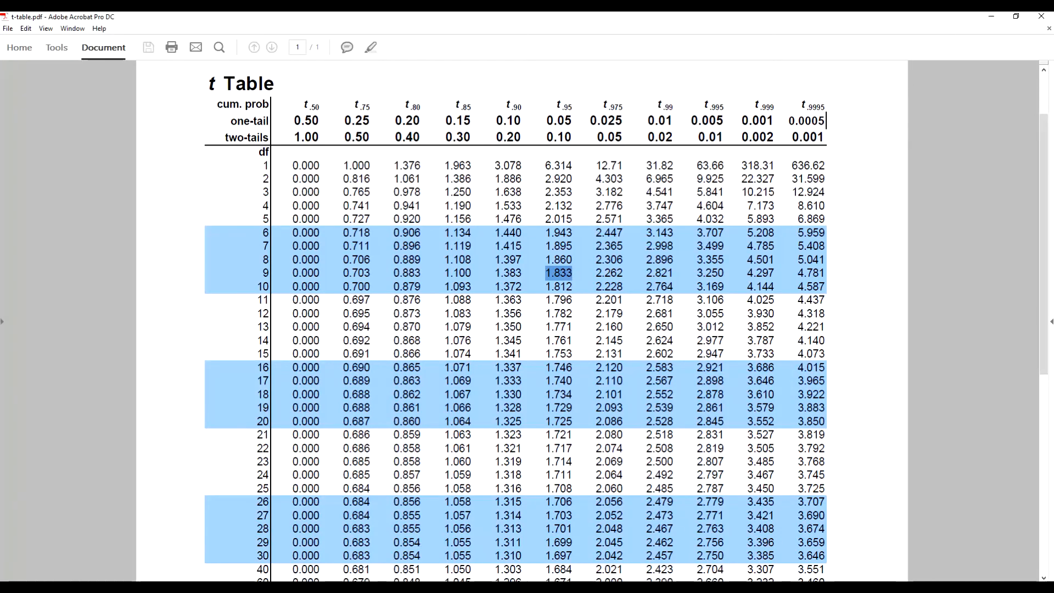
{"action": "left_click", "coordinate": [991, 16]}
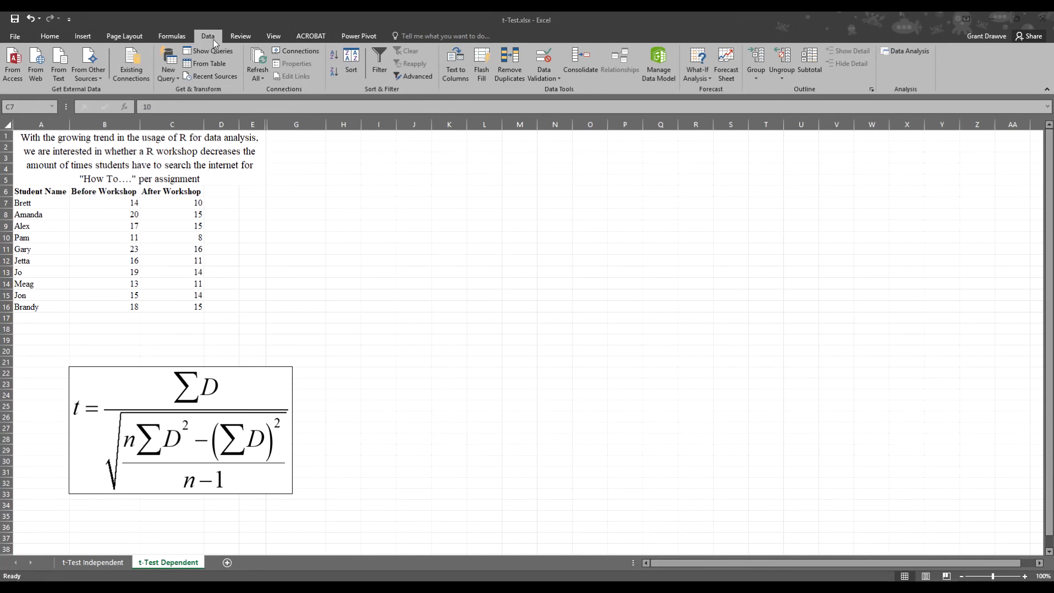
Step: Start a t-Test: Paired Two Sample for Means and clear its previous variable ranges, Labels option and output range
{"action": "left_click", "coordinate": [907, 51]}
{"action": "scroll", "coordinate": [767, 322], "scroll_direction": "down", "scroll_amount": 1}
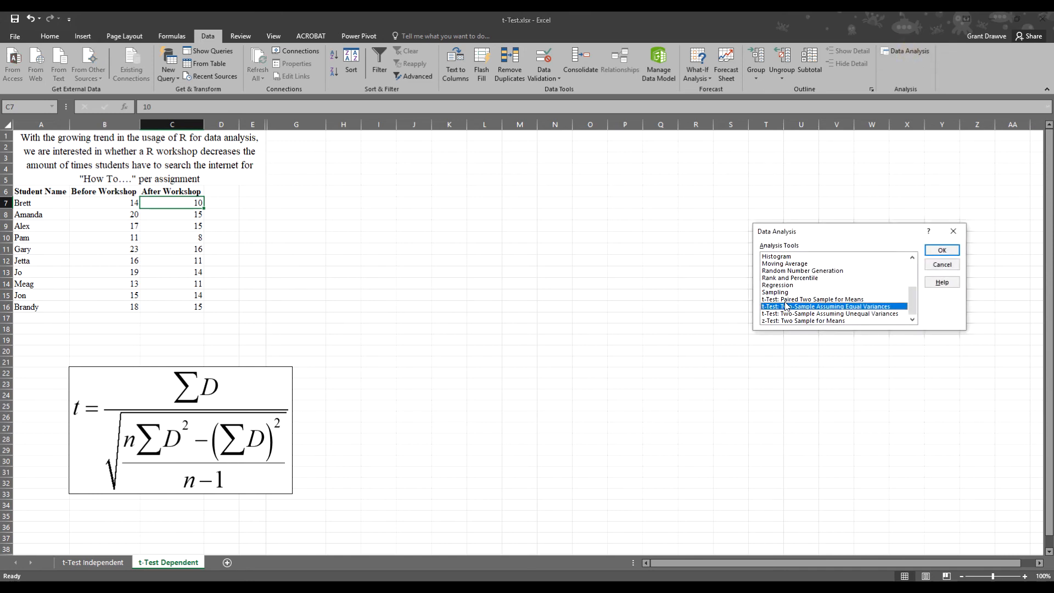
{"action": "left_click", "coordinate": [786, 299]}
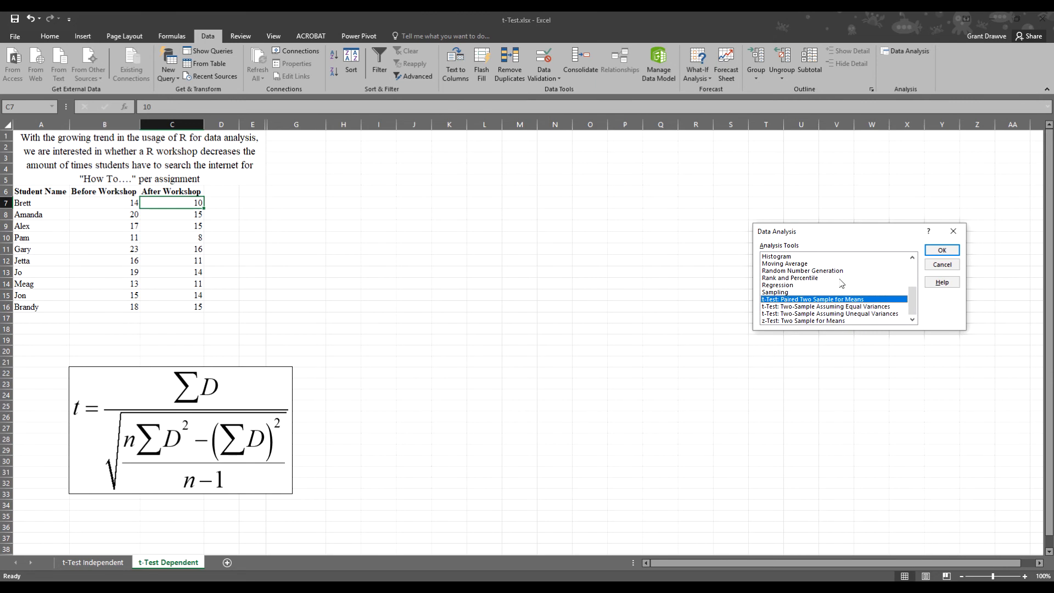
{"action": "left_click", "coordinate": [942, 250]}
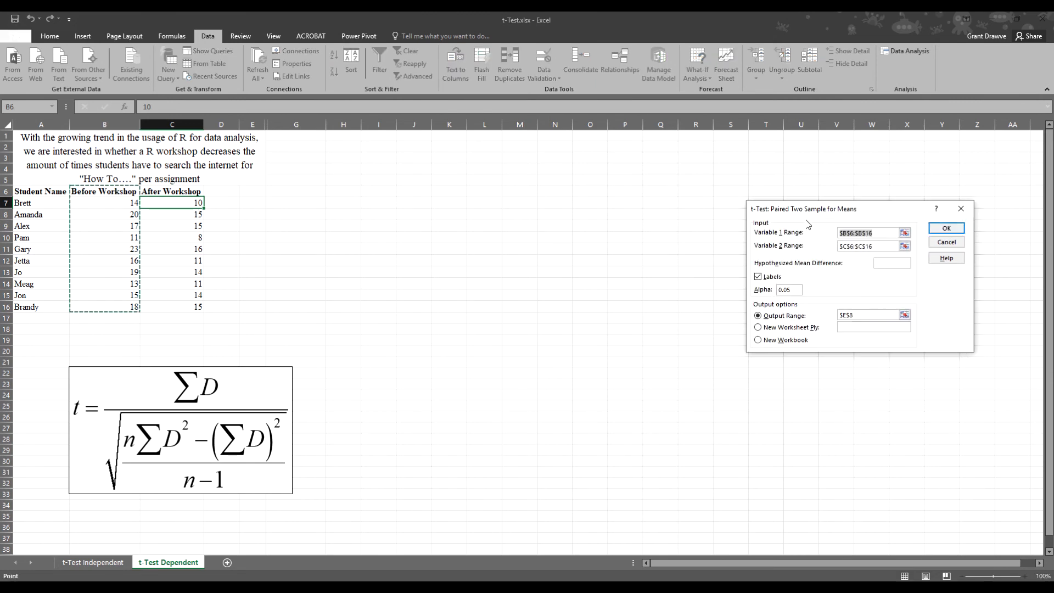
{"action": "left_click_drag", "start_coordinate": [824, 216], "coordinate": [599, 216]}
{"action": "key", "text": "BackSpace"}
{"action": "double_click", "coordinate": [648, 246]}
{"action": "key", "text": "BackSpace"}
{"action": "left_click", "coordinate": [532, 276]}
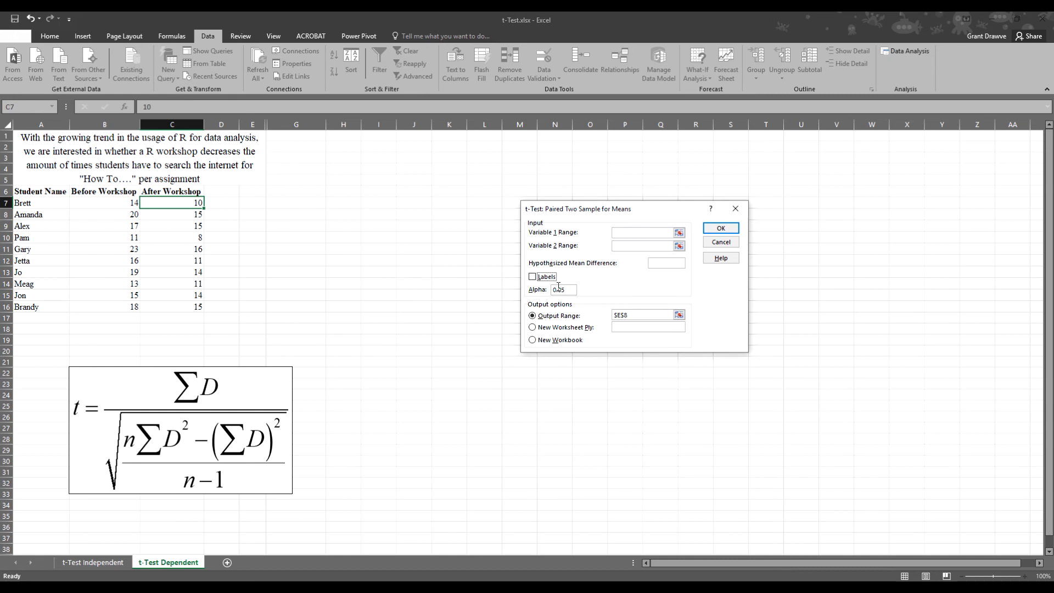
{"action": "left_click", "coordinate": [638, 314]}
{"action": "key", "text": "BackSpace"}
{"action": "key", "text": "BackSpace"}
{"action": "key", "text": "BackSpace"}
{"action": "key", "text": "BackSpace"}
Step: Set the Variable 1 range to the Before Workshop data B6:B16 and the Variable 2 range to the After Workshop data C6:C16
{"action": "left_click", "coordinate": [609, 232]}
{"action": "left_click_drag", "start_coordinate": [97, 191], "coordinate": [87, 309]}
{"action": "left_click", "coordinate": [639, 247]}
{"action": "left_click", "coordinate": [182, 193]}
{"action": "left_click_drag", "start_coordinate": [181, 193], "coordinate": [162, 303]}
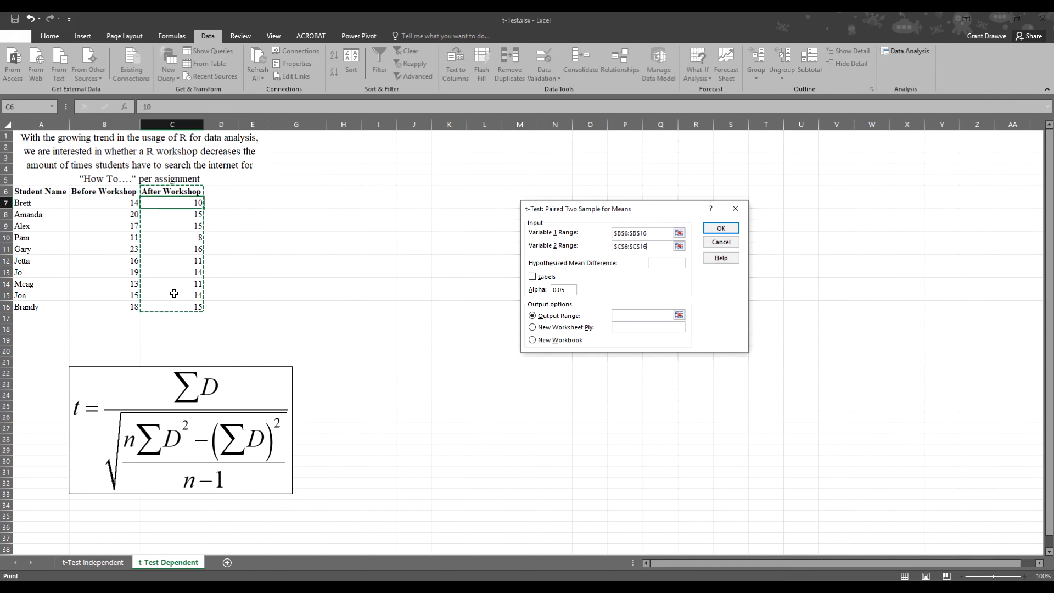
{"action": "key", "text": "Return"}
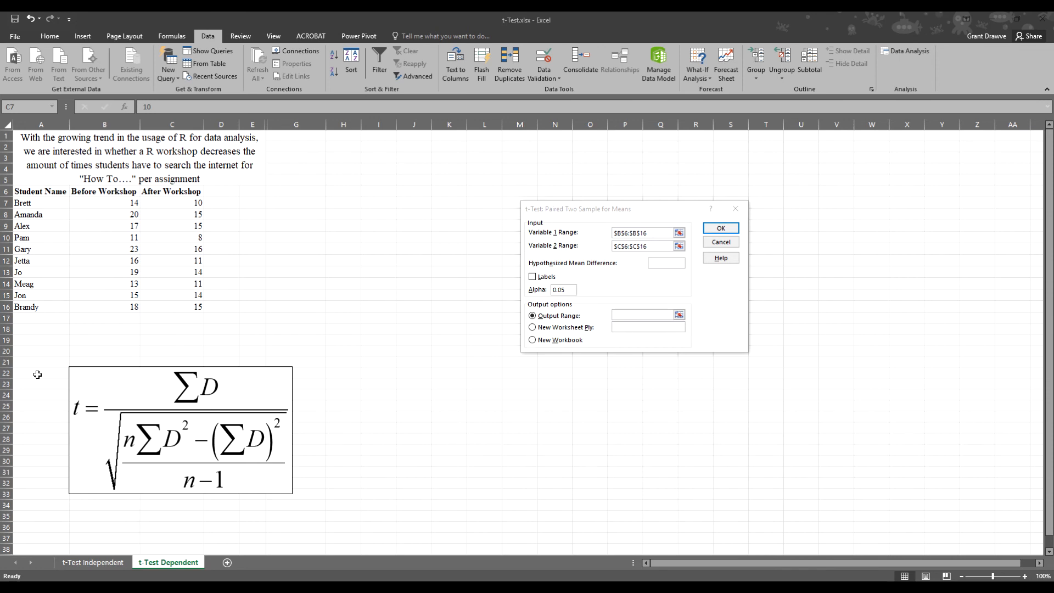
Step: Run the paired t-test with hypothesized mean difference 0, labels included and output at I6, and widen result columns I to K
{"action": "left_click", "coordinate": [680, 263]}
{"action": "type", "text": "0"}
{"action": "left_click", "coordinate": [532, 277]}
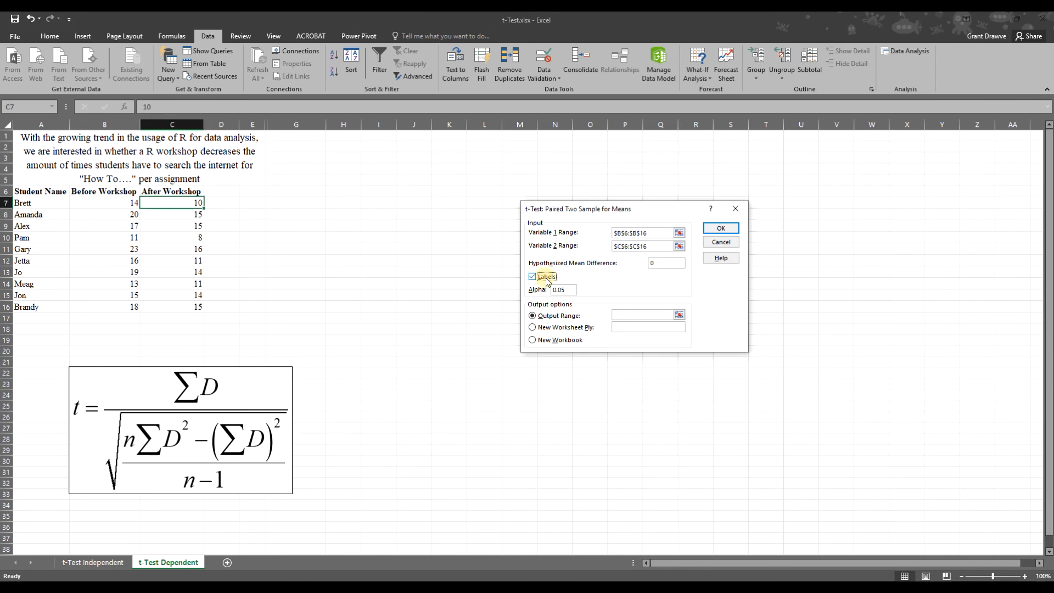
{"action": "left_click", "coordinate": [637, 315]}
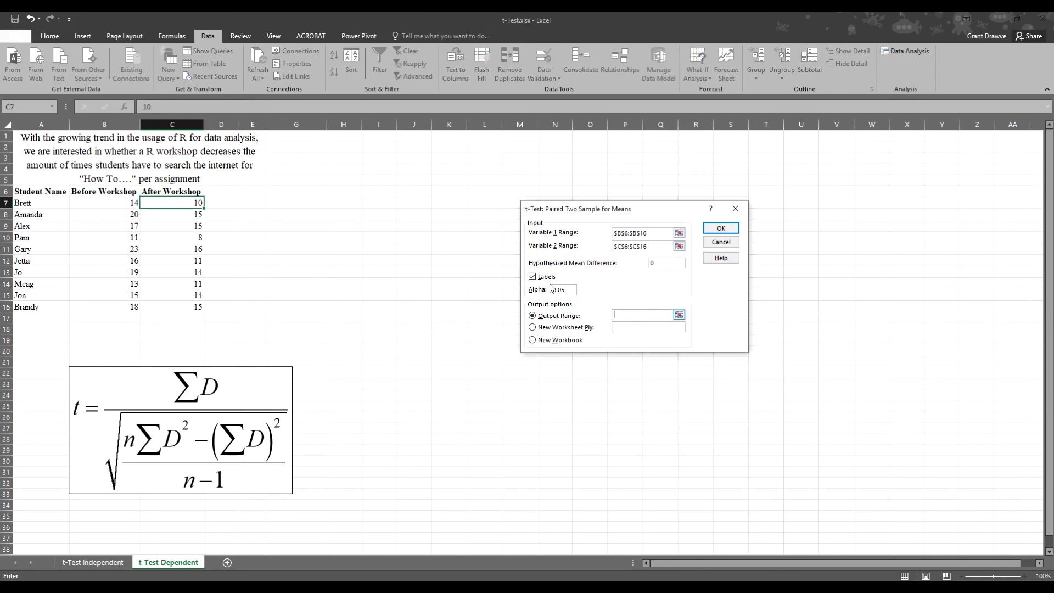
{"action": "left_click", "coordinate": [385, 194]}
{"action": "left_click", "coordinate": [730, 233]}
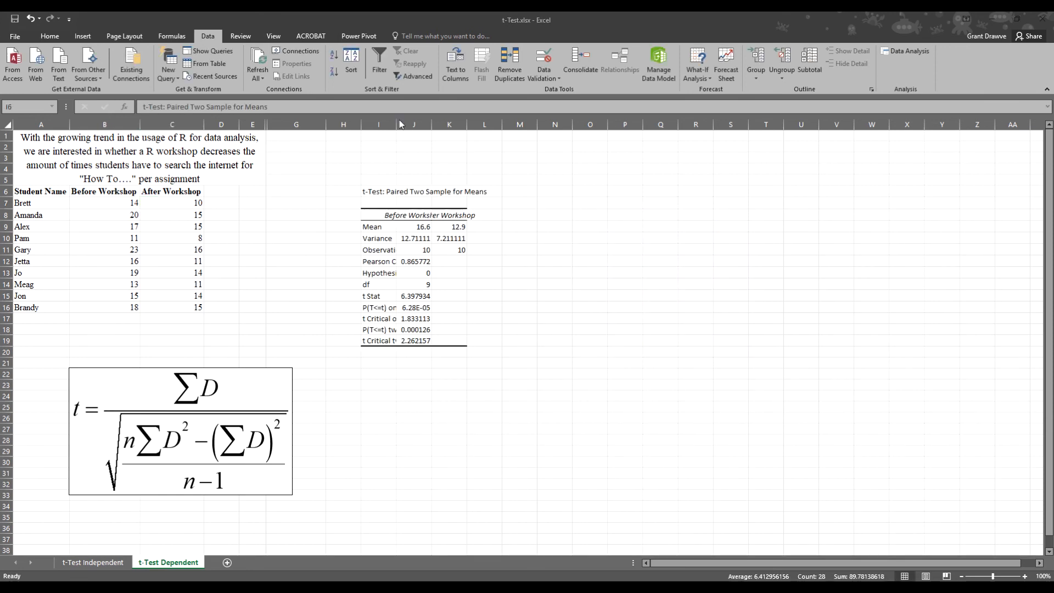
{"action": "left_click_drag", "start_coordinate": [396, 125], "coordinate": [450, 125]}
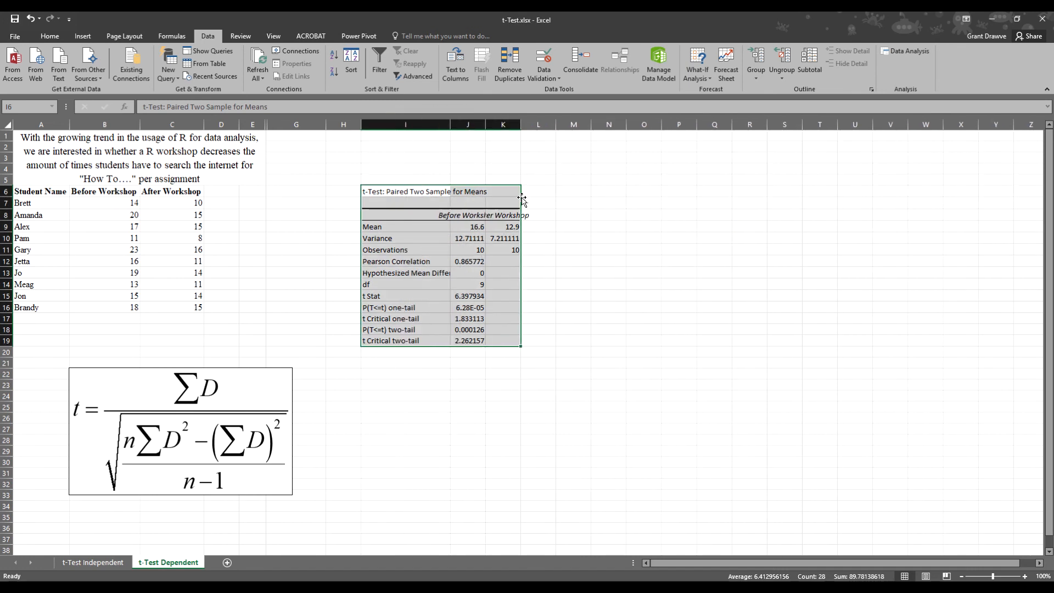
{"action": "mouse_move", "coordinate": [520, 125]}
{"action": "left_mouse_down"}
{"action": "mouse_move", "coordinate": [548, 126]}
{"action": "mouse_move", "coordinate": [499, 125]}
{"action": "mouse_move", "coordinate": [524, 125]}
{"action": "left_mouse_up"}
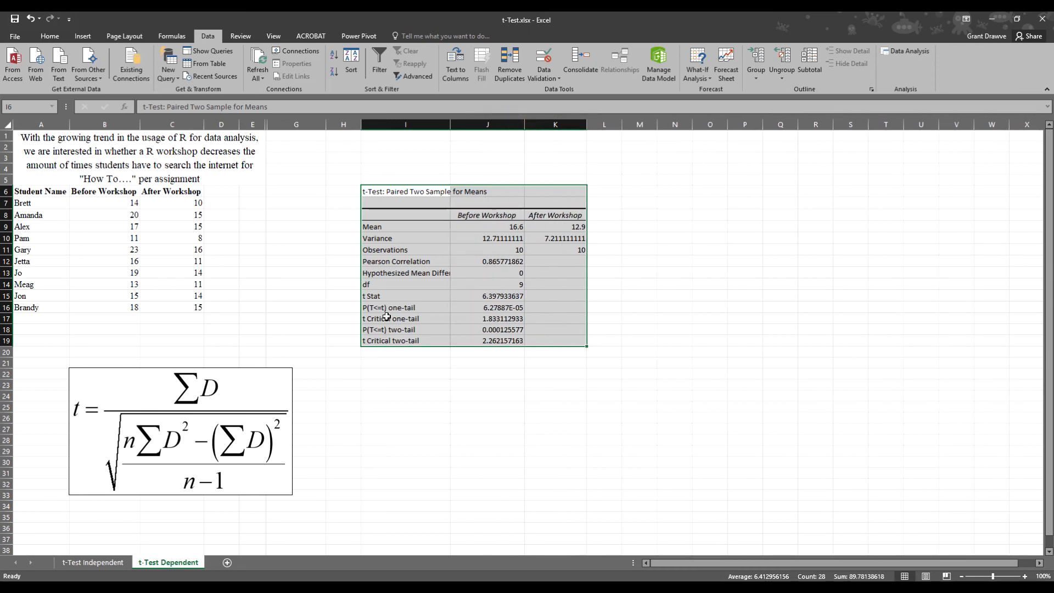
Step: Review the paired t-test results: one-tail critical value, degrees of freedom, Pearson correlation and t Stat
{"action": "left_click", "coordinate": [369, 320]}
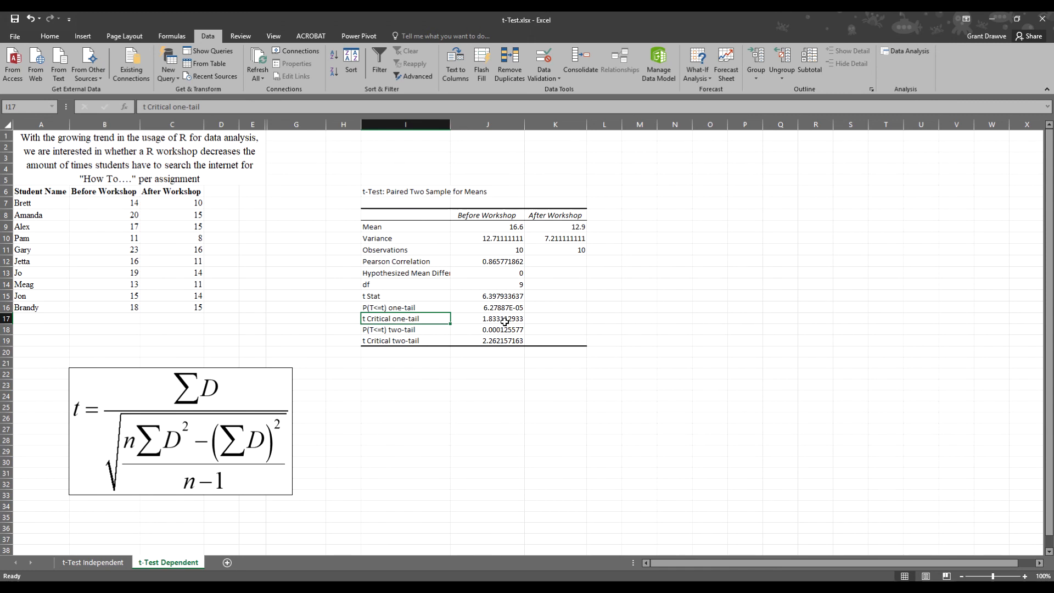
{"action": "left_click", "coordinate": [506, 283]}
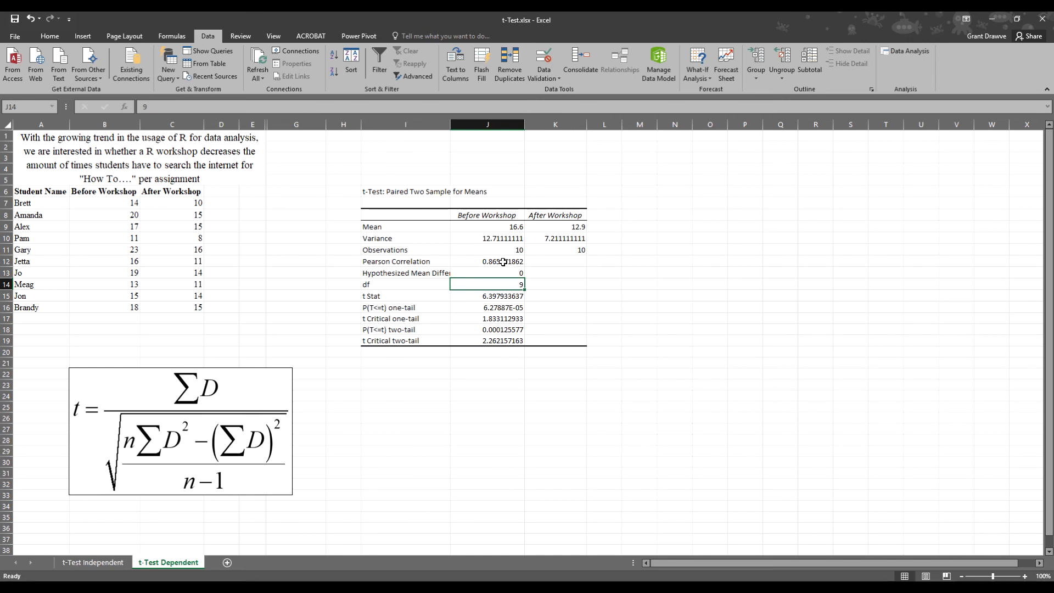
{"action": "left_click", "coordinate": [503, 262]}
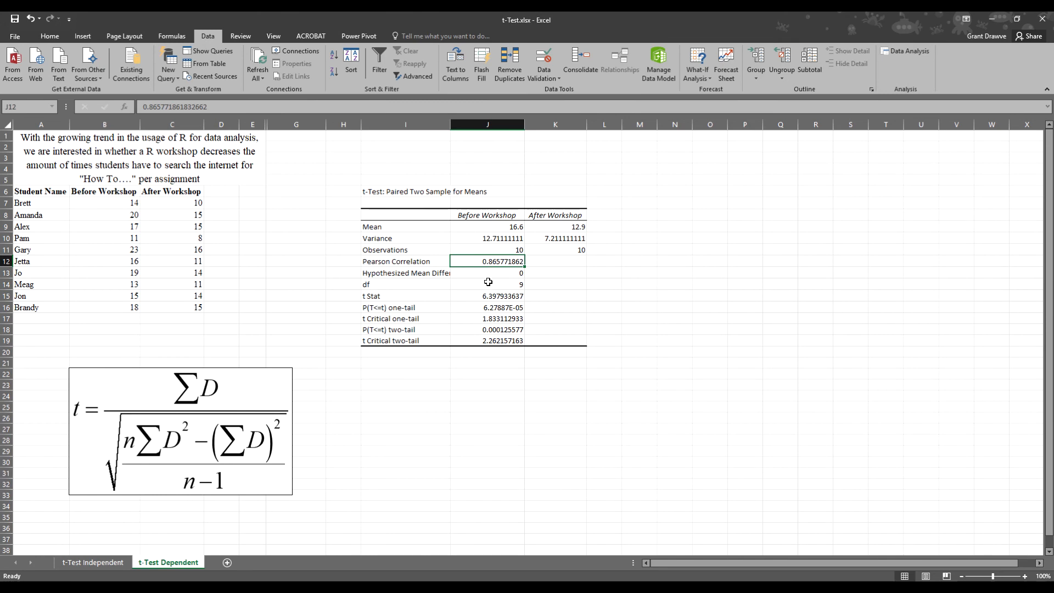
{"action": "left_click", "coordinate": [478, 297]}
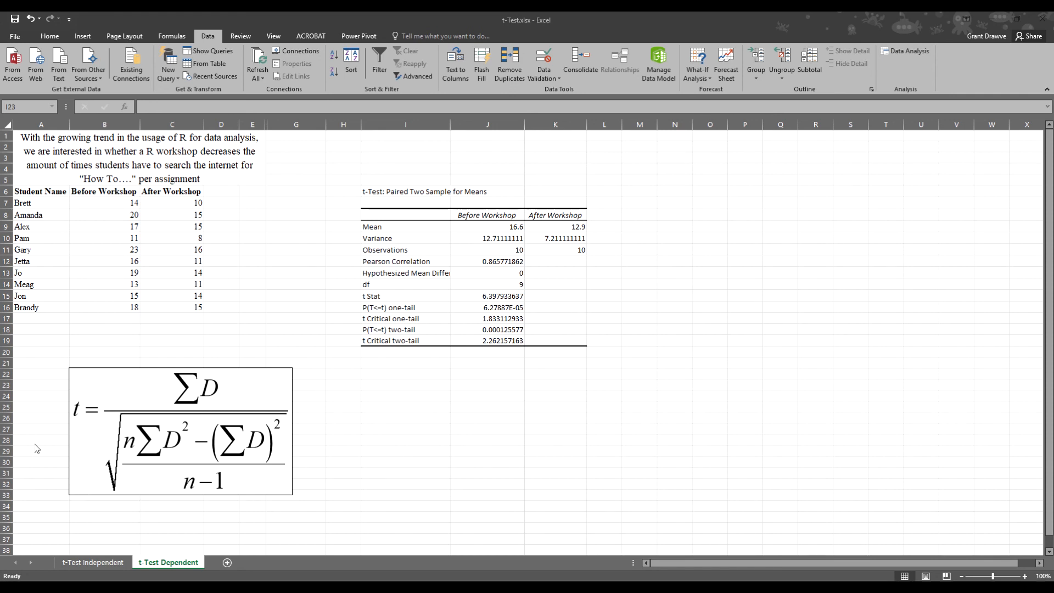
Step: Enter =T.TEST(B7:B16,C7:C16,1,1) in cell I23 to compute the one-tailed paired t-test probability
{"action": "left_click", "coordinate": [390, 385]}
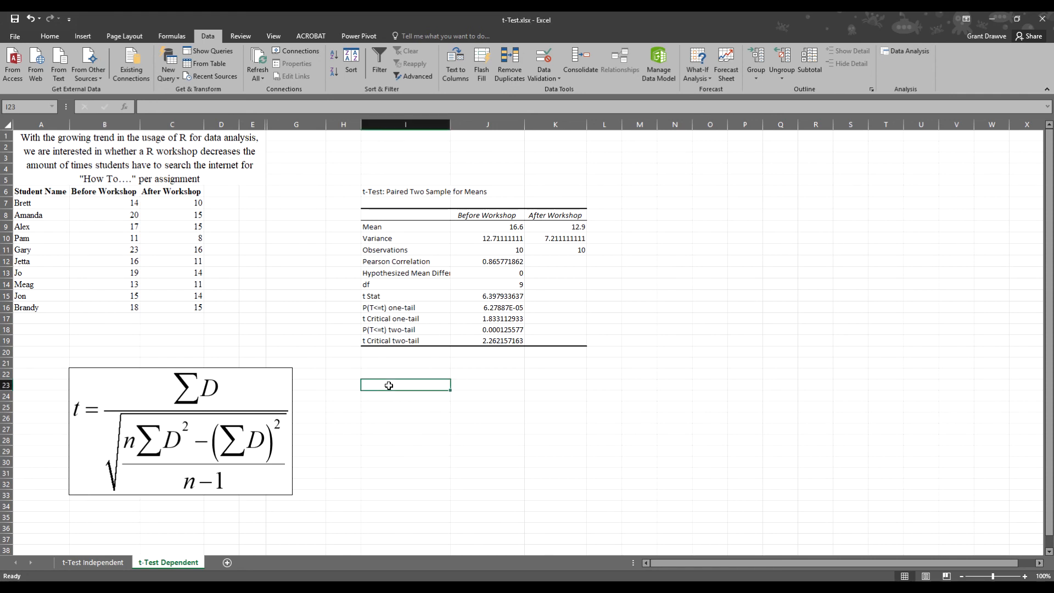
{"action": "type", "text": "="}
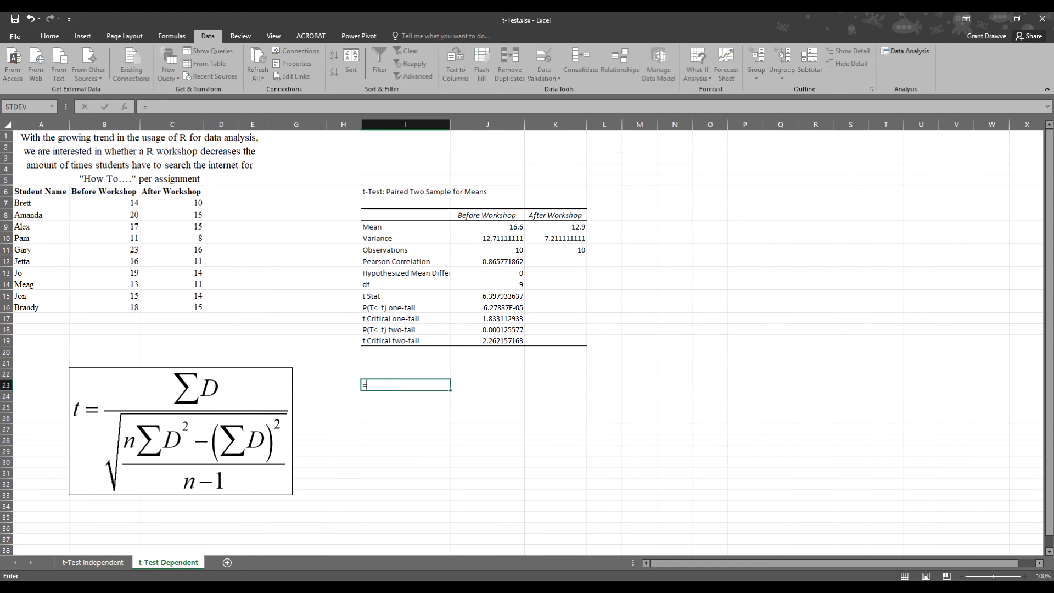
{"action": "type", "text": "t.t"}
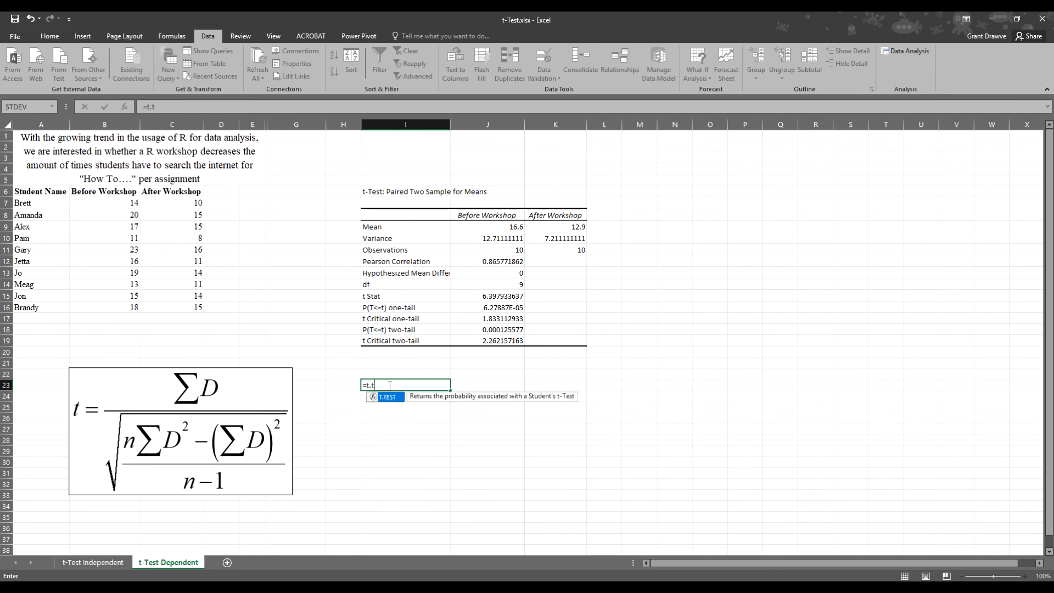
{"action": "type", "text": "est("}
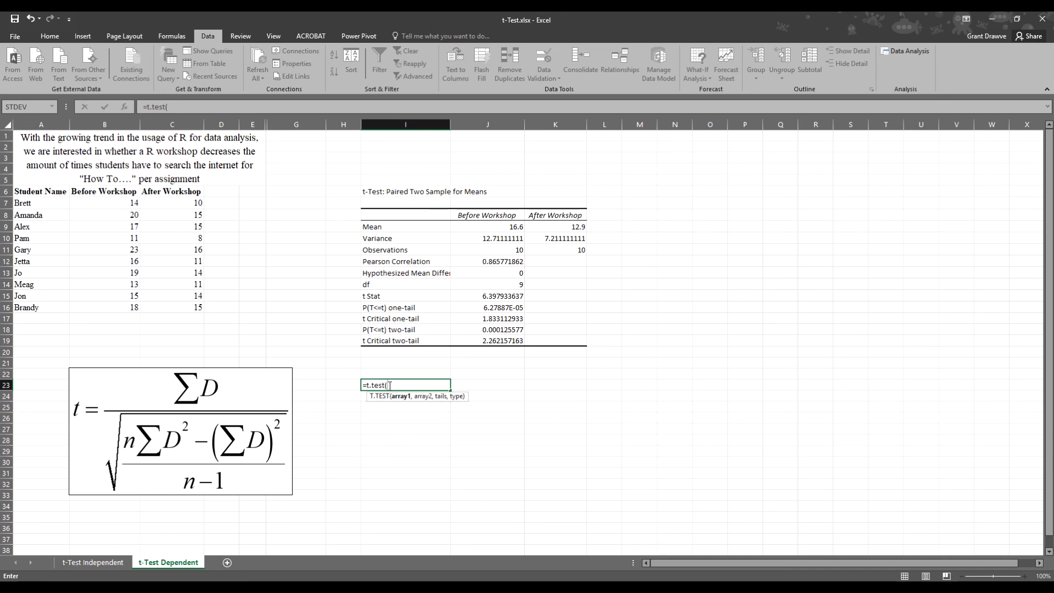
{"action": "left_click", "coordinate": [108, 203]}
{"action": "left_click_drag", "start_coordinate": [108, 203], "coordinate": [118, 308]}
{"action": "type", "text": ","}
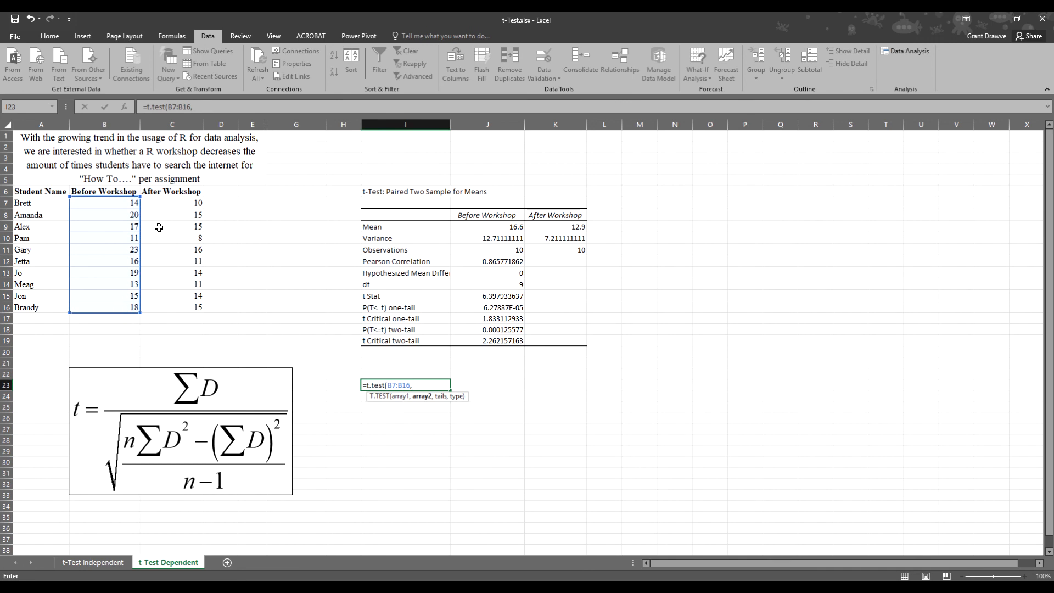
{"action": "left_click_drag", "start_coordinate": [169, 202], "coordinate": [167, 302]}
{"action": "type", "text": ","}
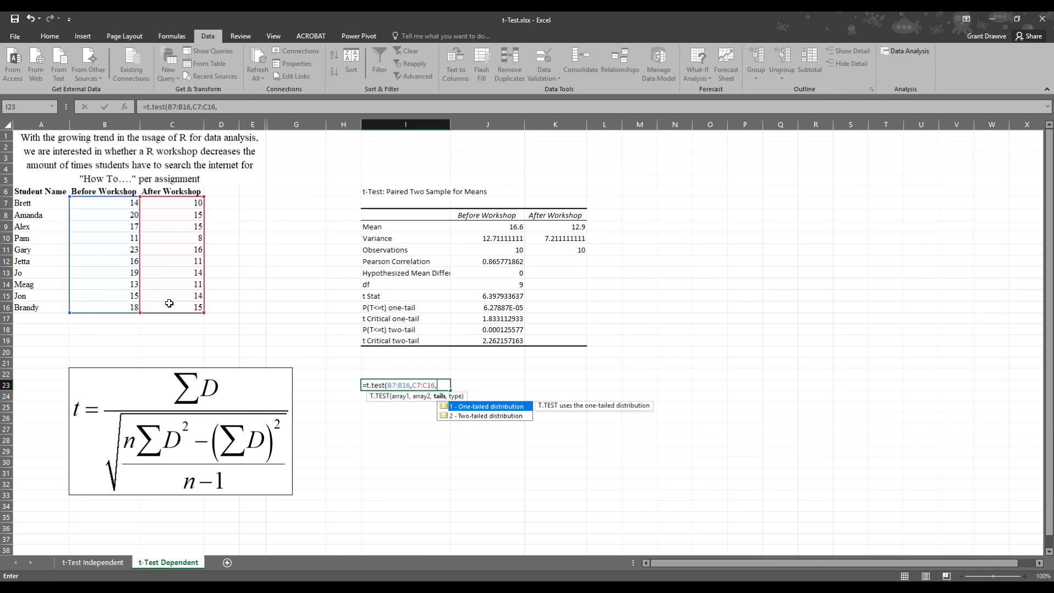
{"action": "type", "text": "1,"}
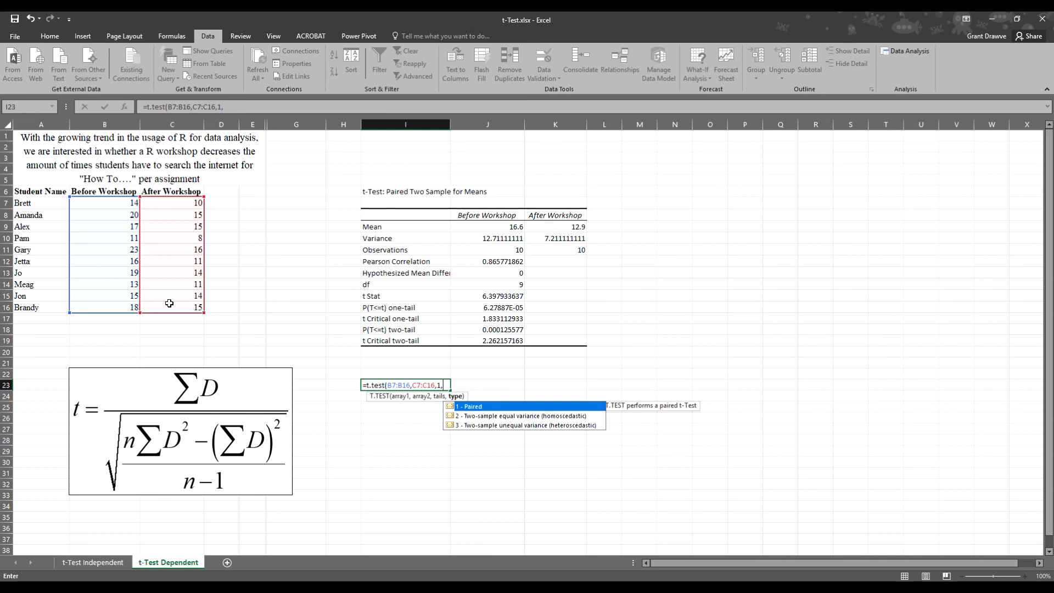
{"action": "type", "text": "1)"}
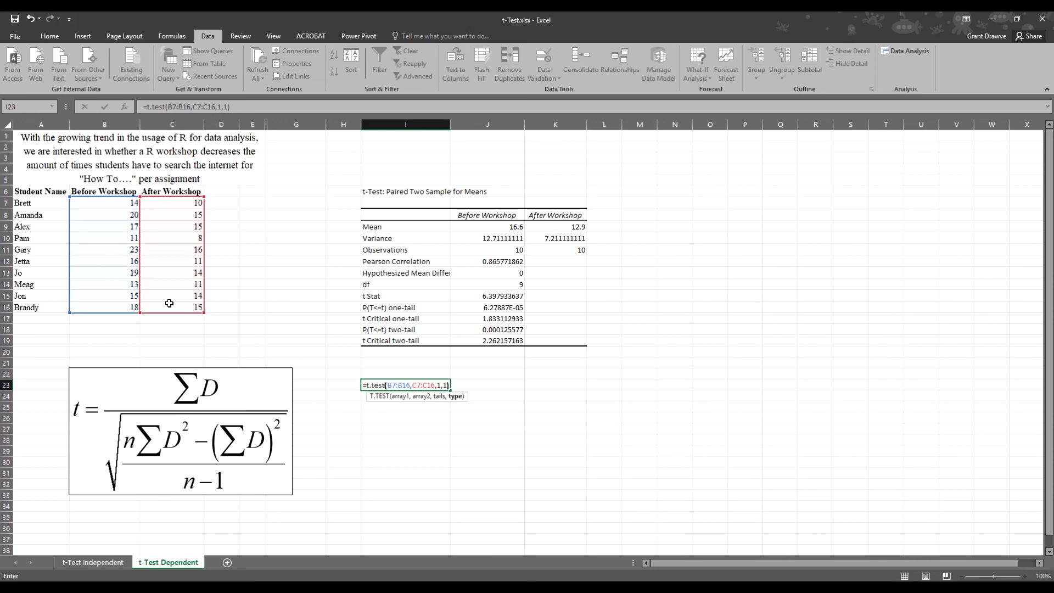
{"action": "key", "text": "Return"}
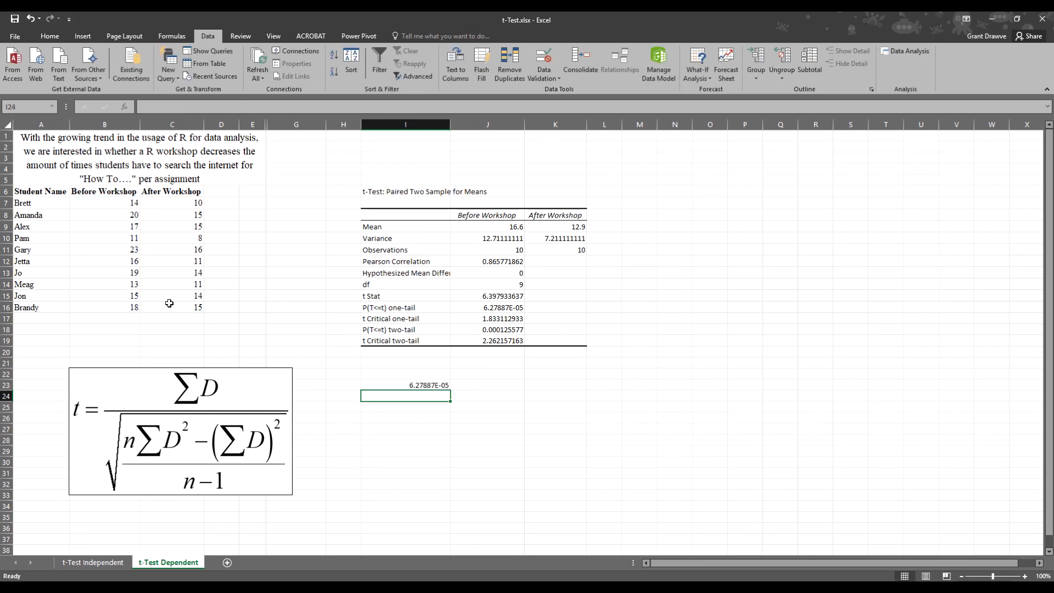
Step: Compare the T.TEST result in I23 with the P(T<=t) one-tail value in the results table, and delete the formula
{"action": "left_click", "coordinate": [428, 384]}
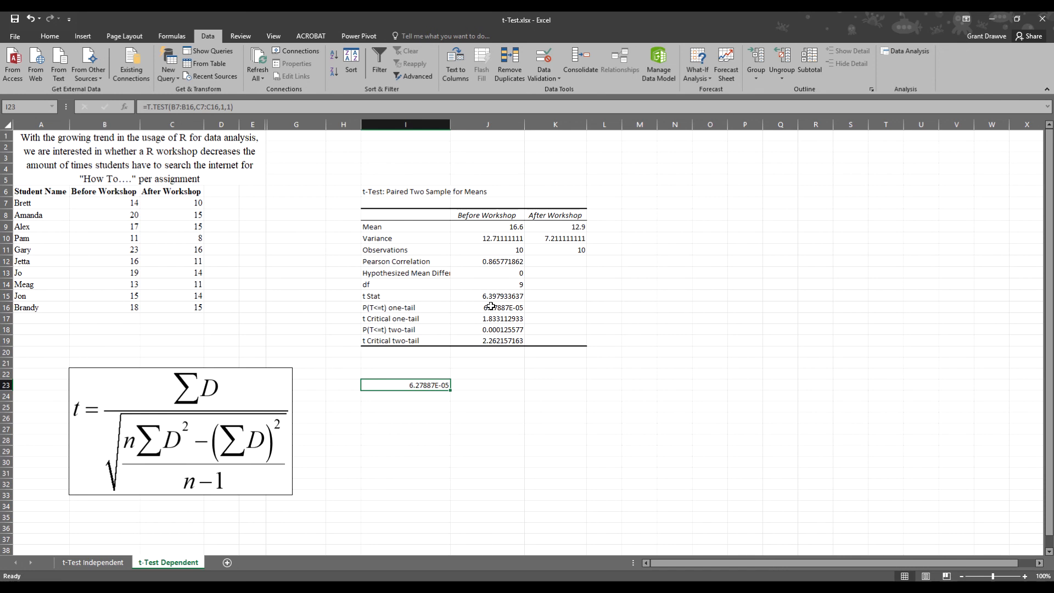
{"action": "left_click", "coordinate": [408, 386]}
{"action": "key", "text": "Delete"}
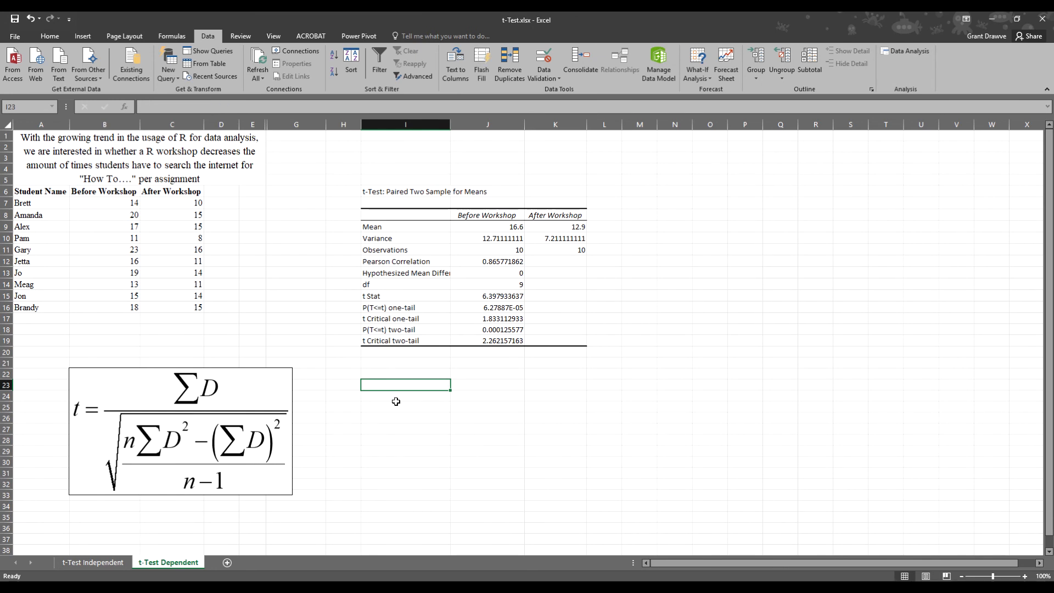